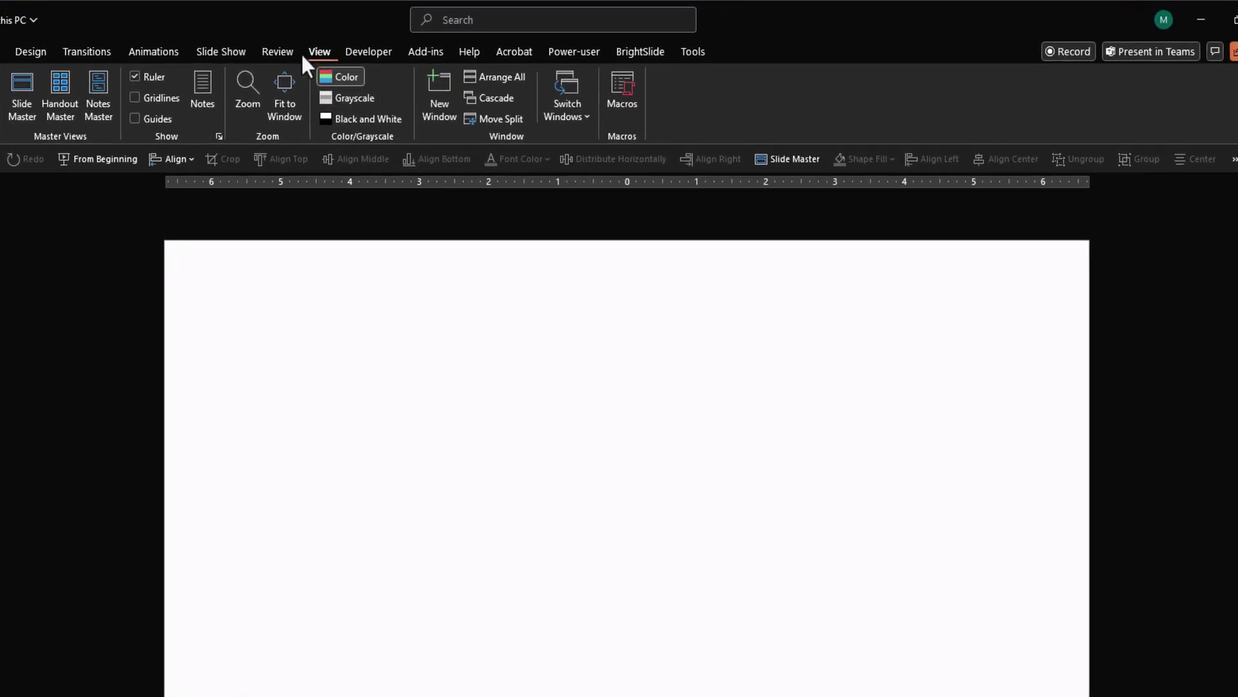
Show the slide guides and draw an ellipse about 2.25" high and 1.17" wide, centred on the blank slide.
click(135, 118)
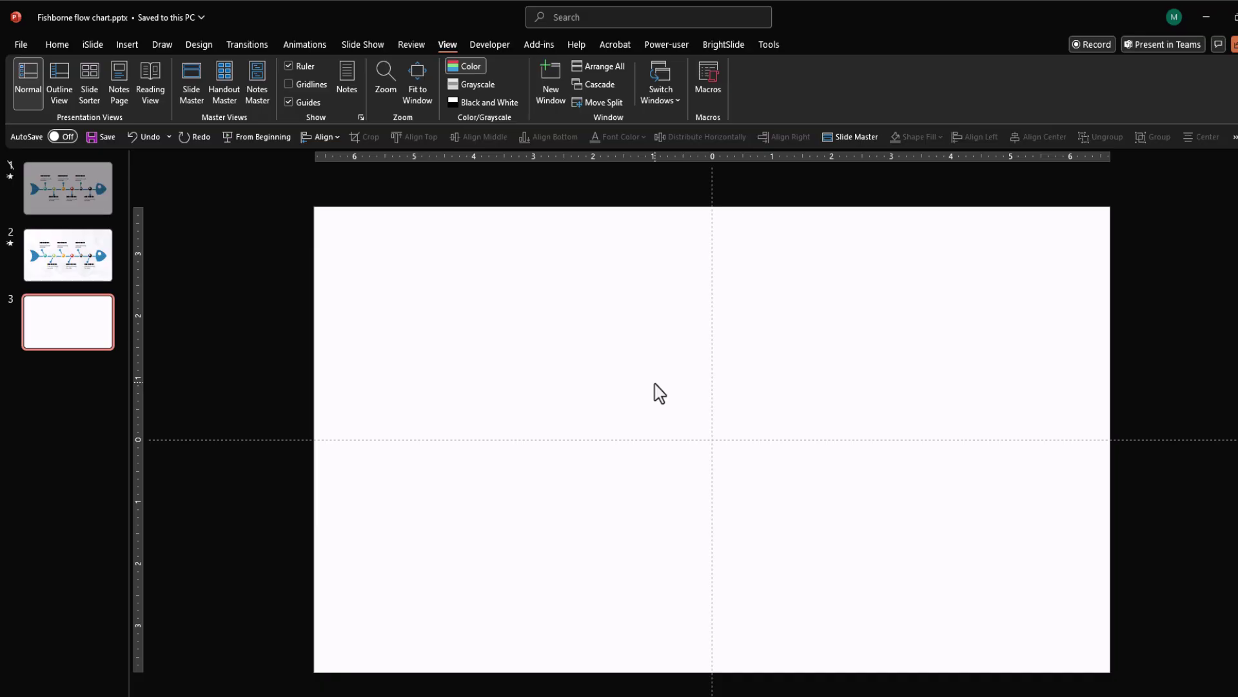
click(128, 44)
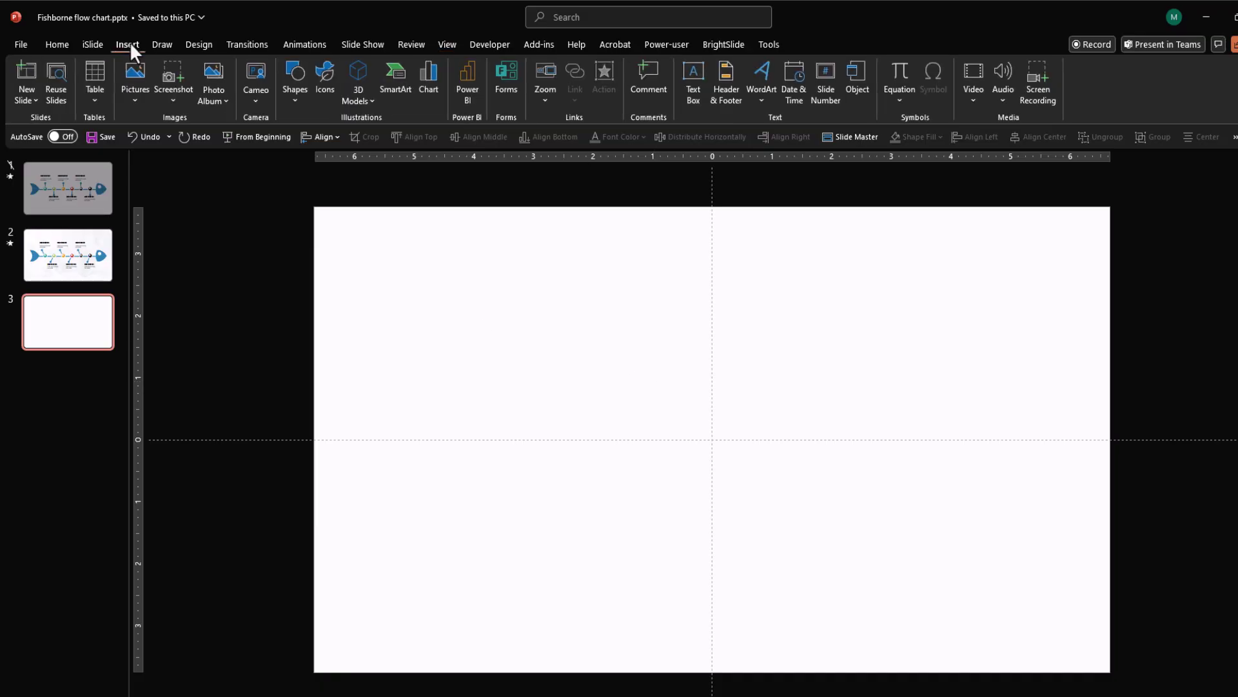
click(292, 108)
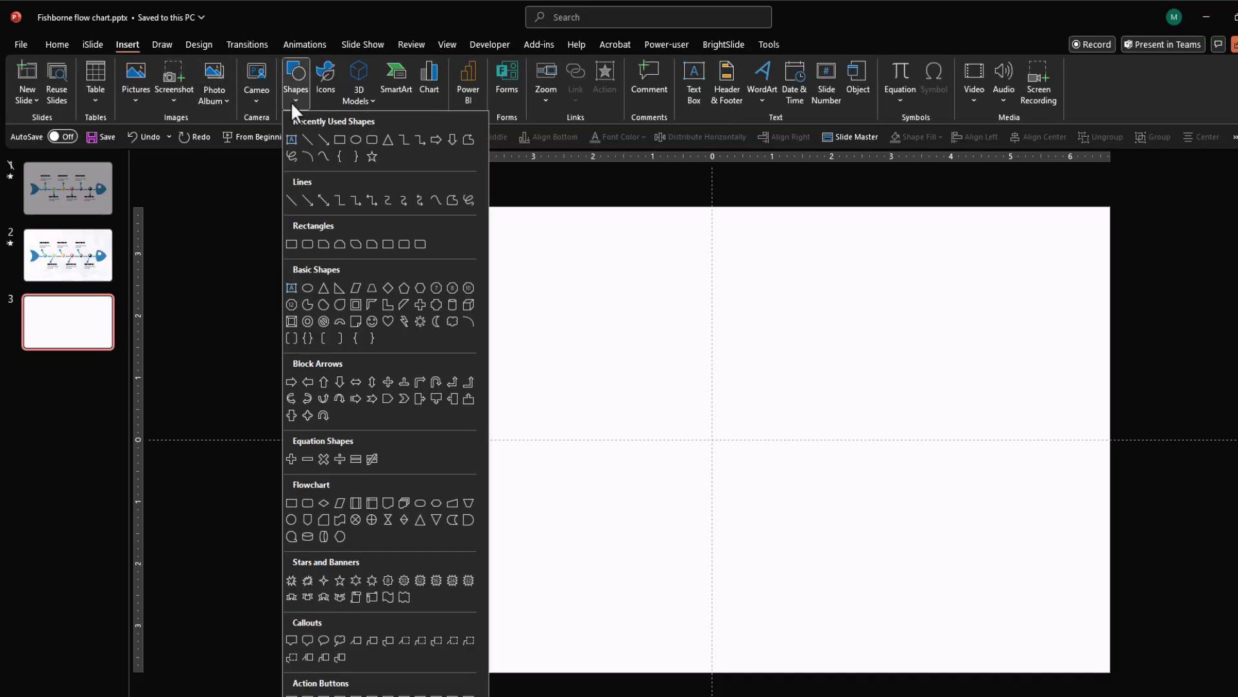
click(308, 287)
drag(676, 371, 746, 510)
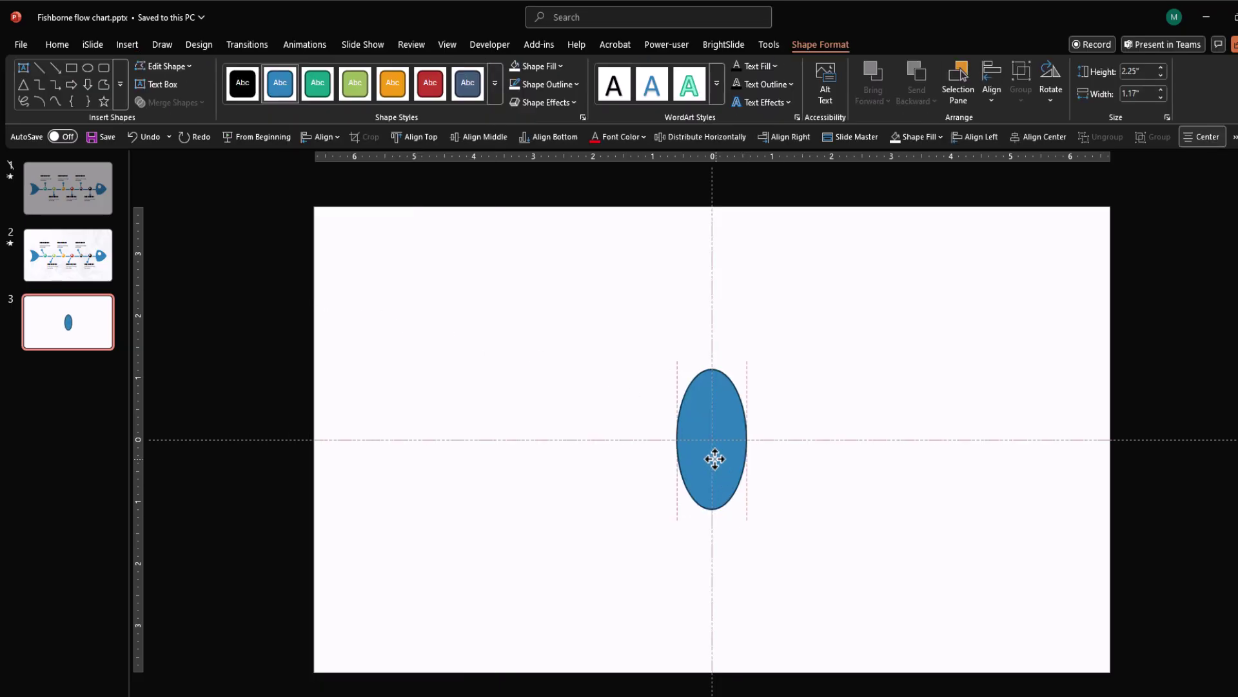
Remove the ellipse's outline and set its fill transparency to 26%.
click(571, 83)
click(572, 374)
click(675, 433)
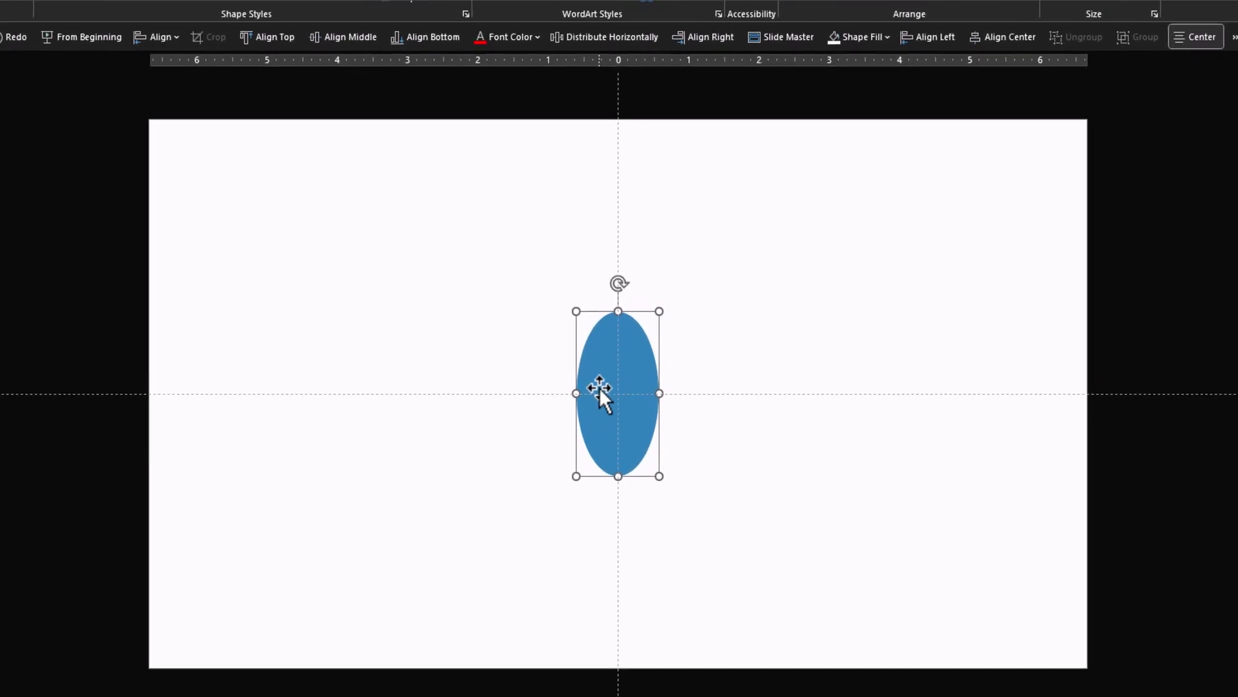
right_click(672, 427)
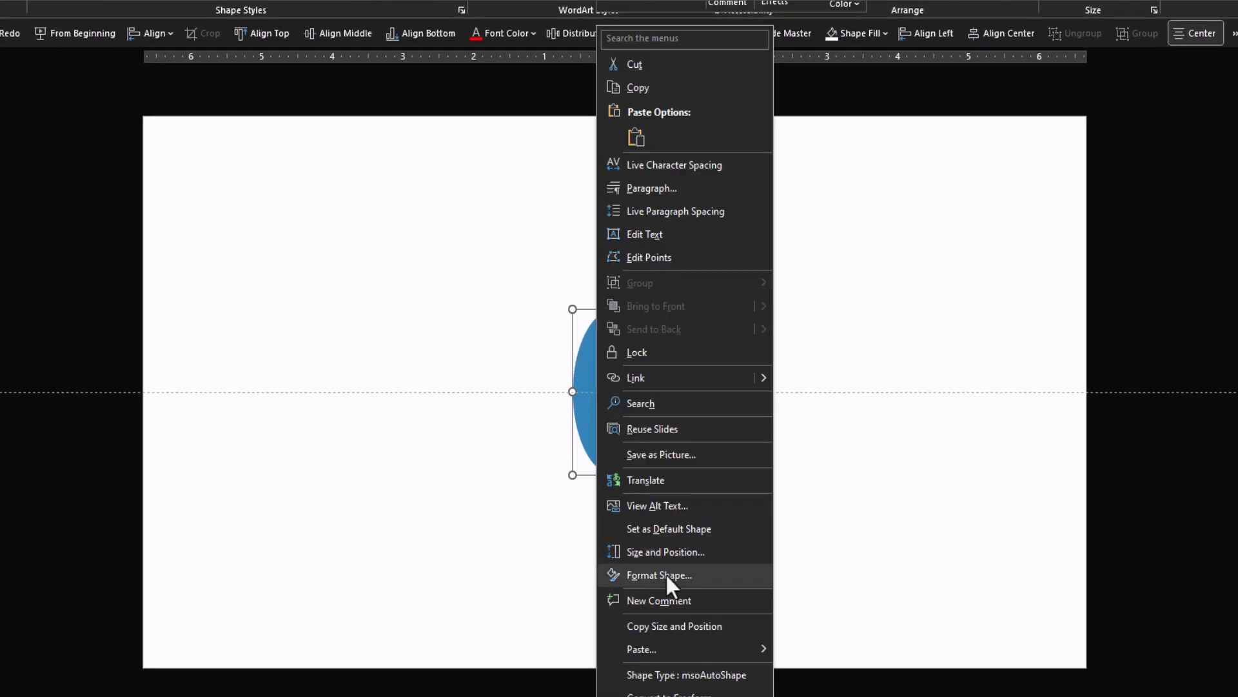
click(666, 573)
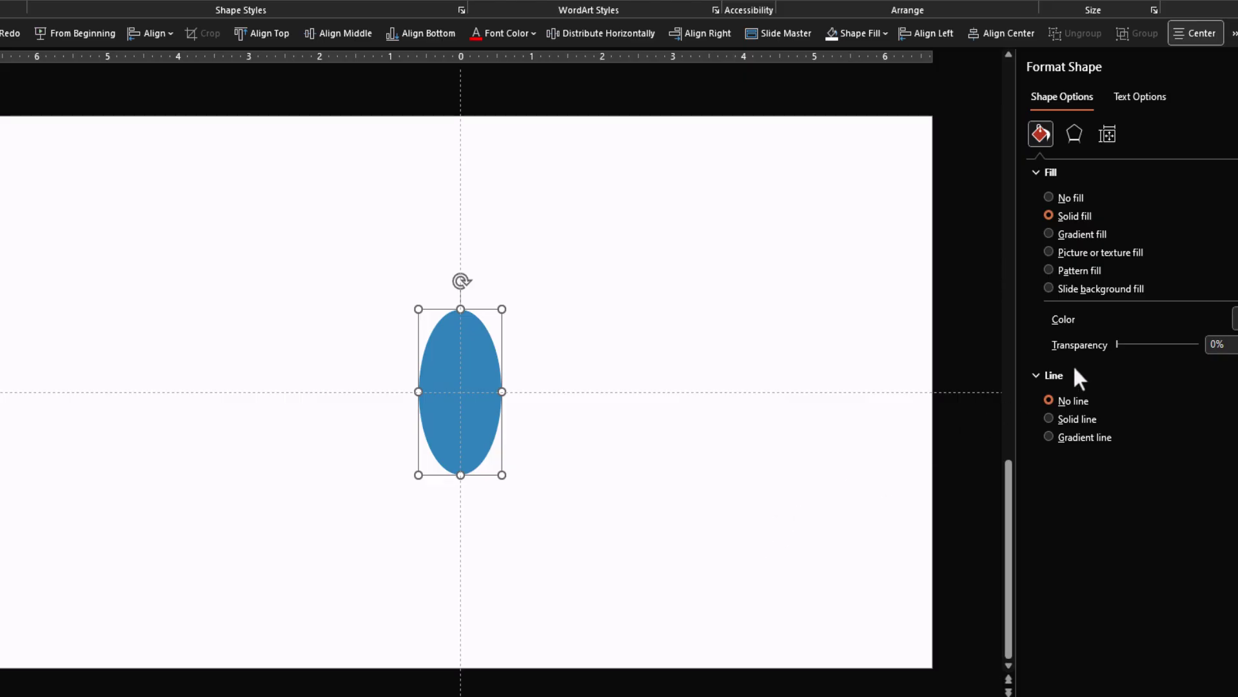
drag(1116, 345, 1124, 389)
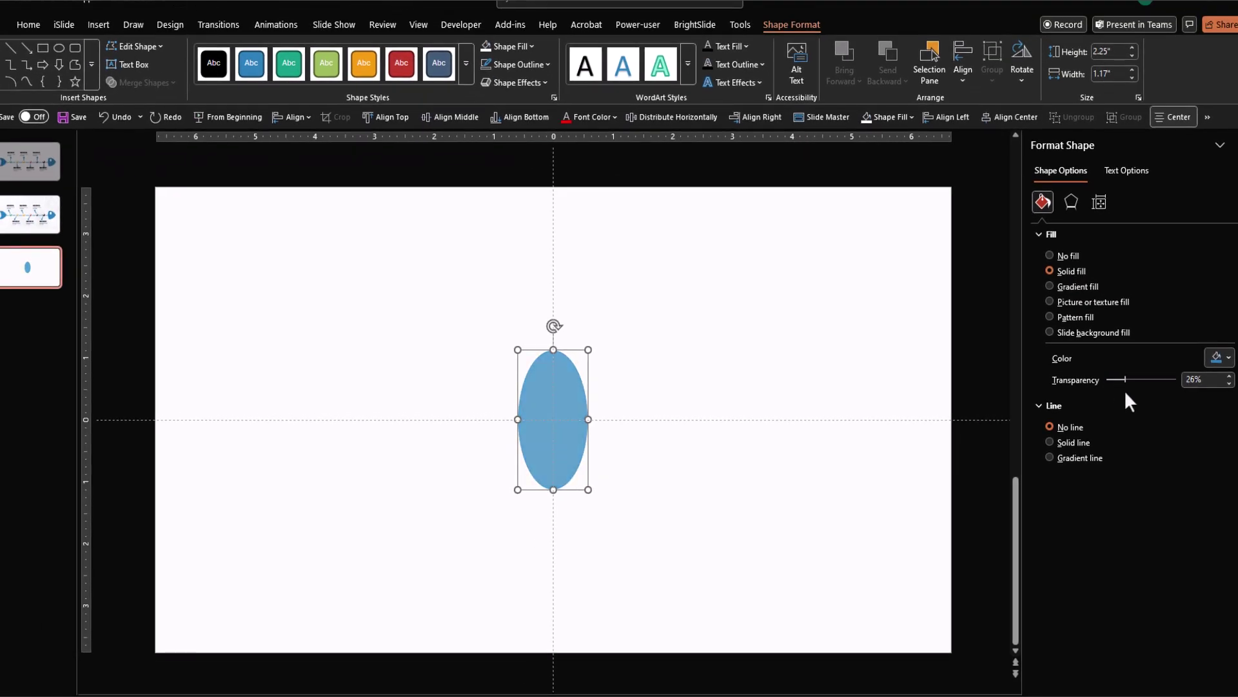
click(1229, 148)
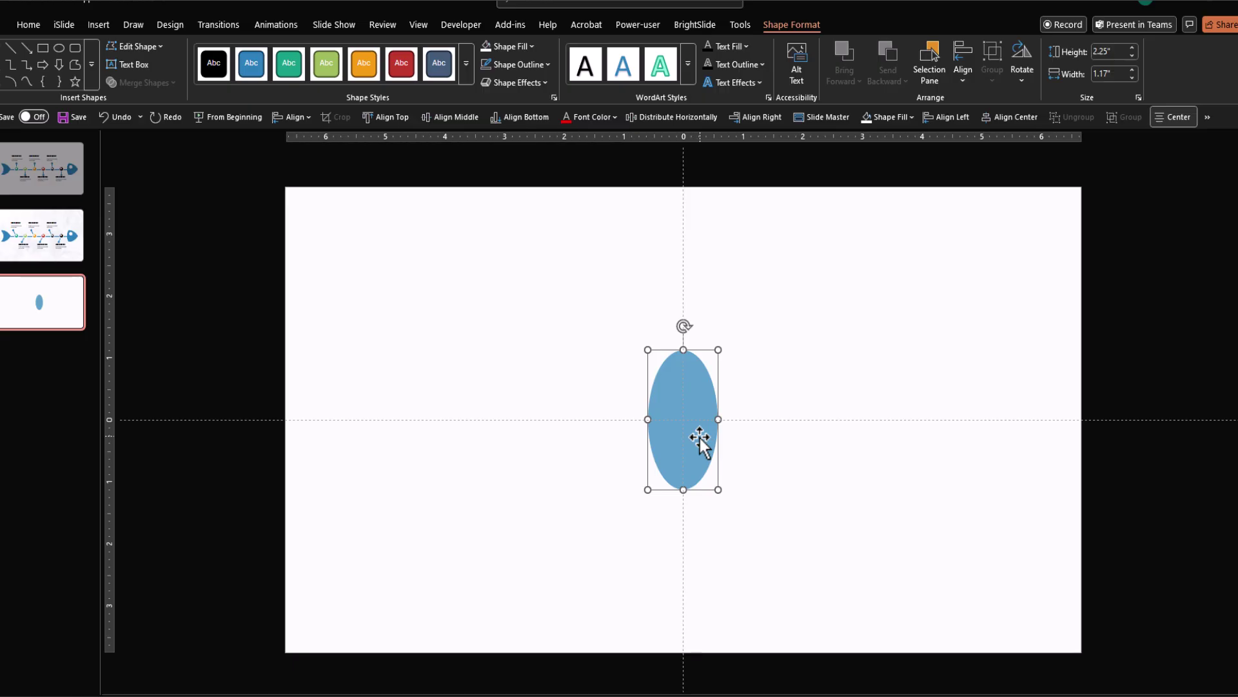
Duplicate the blue ellipse, fill the copy with green, and align it exactly over the original.
key(ctrl+d)
drag(713, 442, 774, 470)
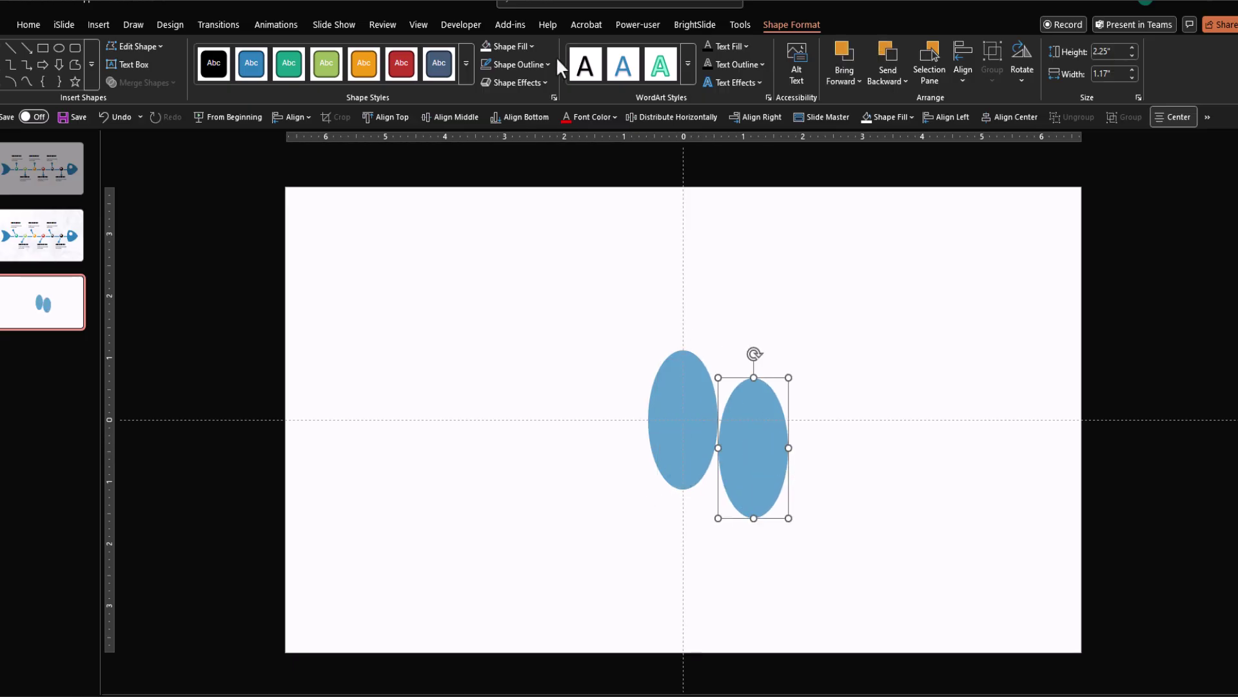
click(531, 48)
click(581, 115)
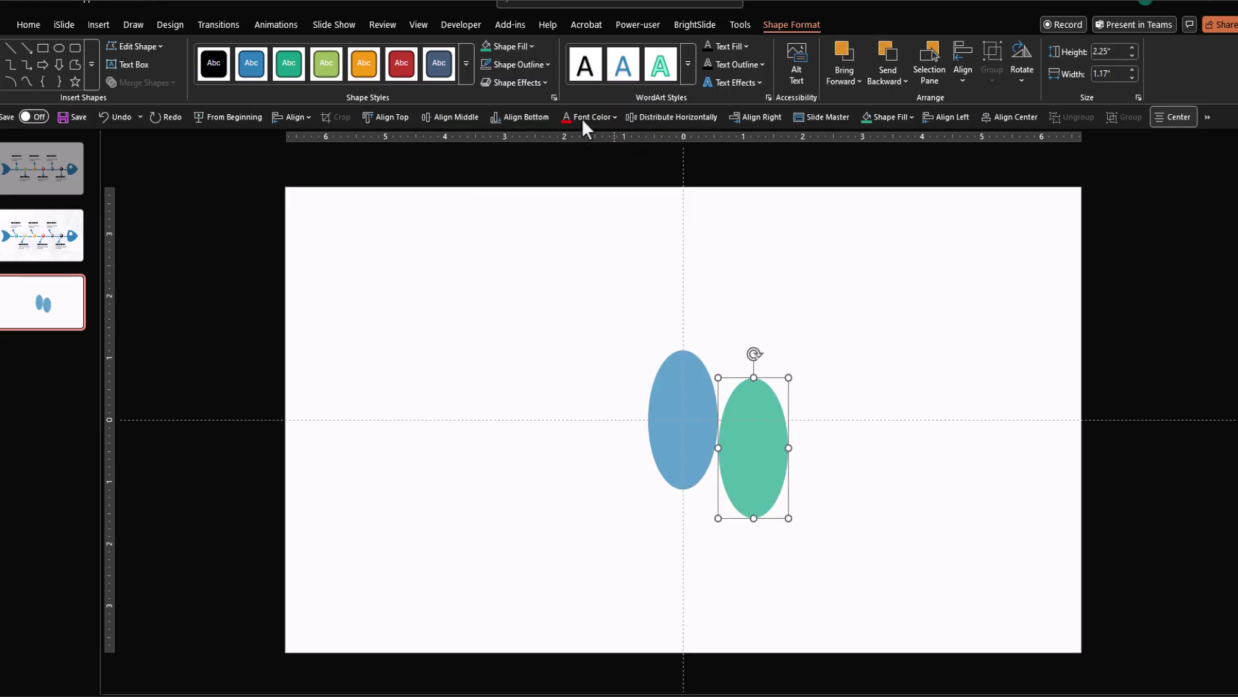
drag(771, 465, 701, 435)
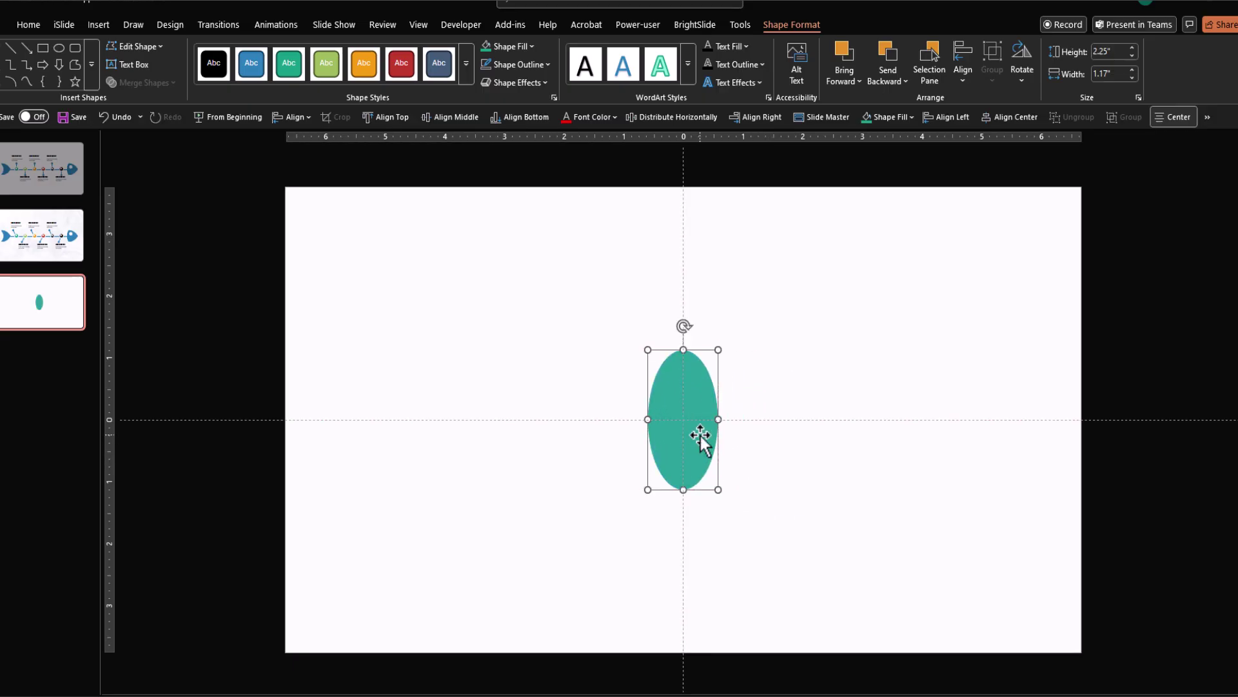
Set the green ellipse's rotation to 60° and move it slightly upward along the vertical guide.
right_click(701, 435)
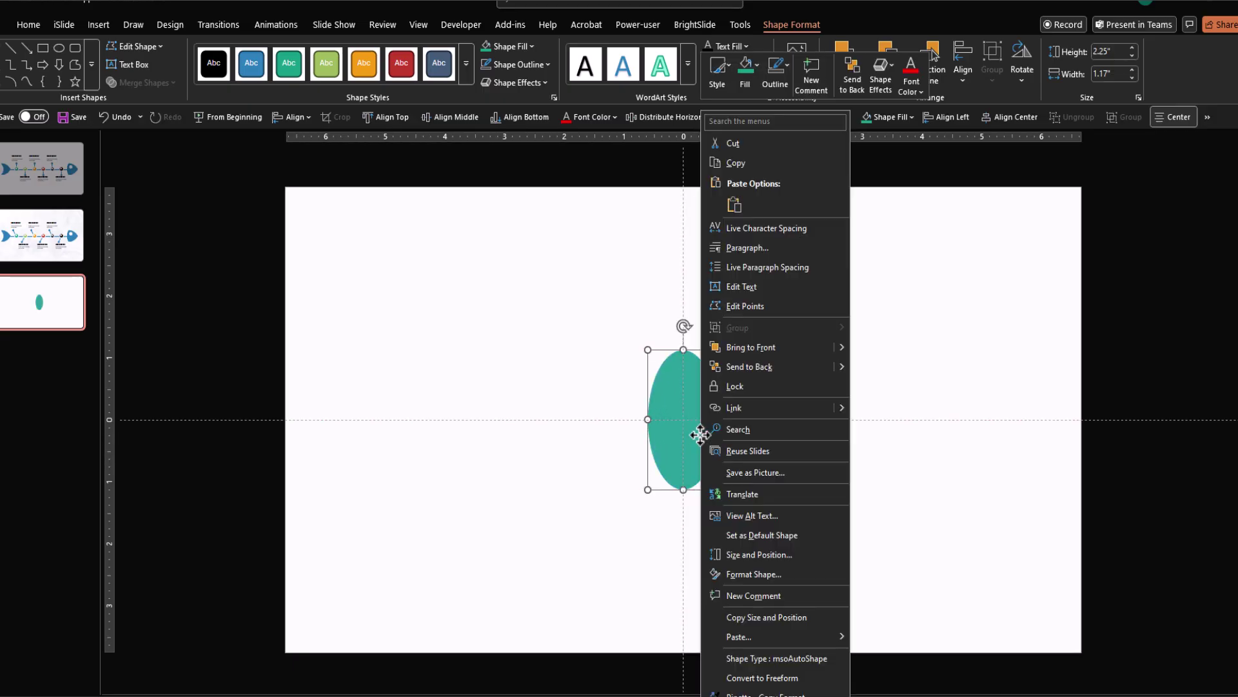
click(756, 572)
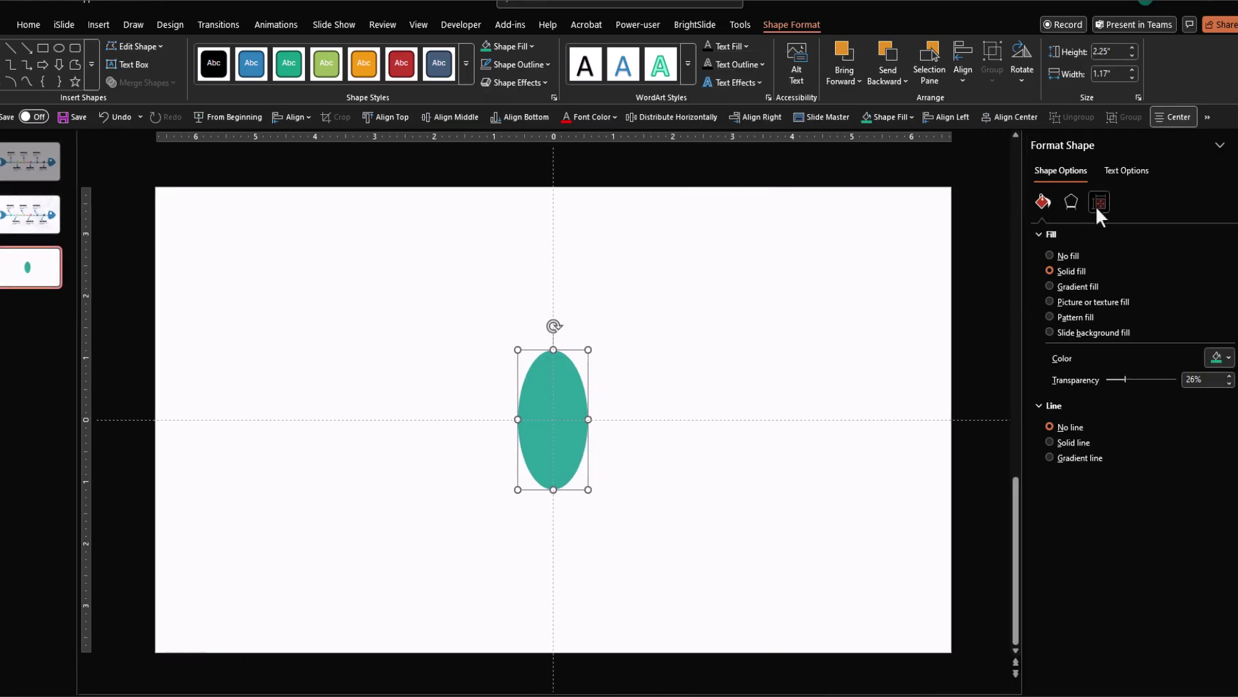
click(1099, 203)
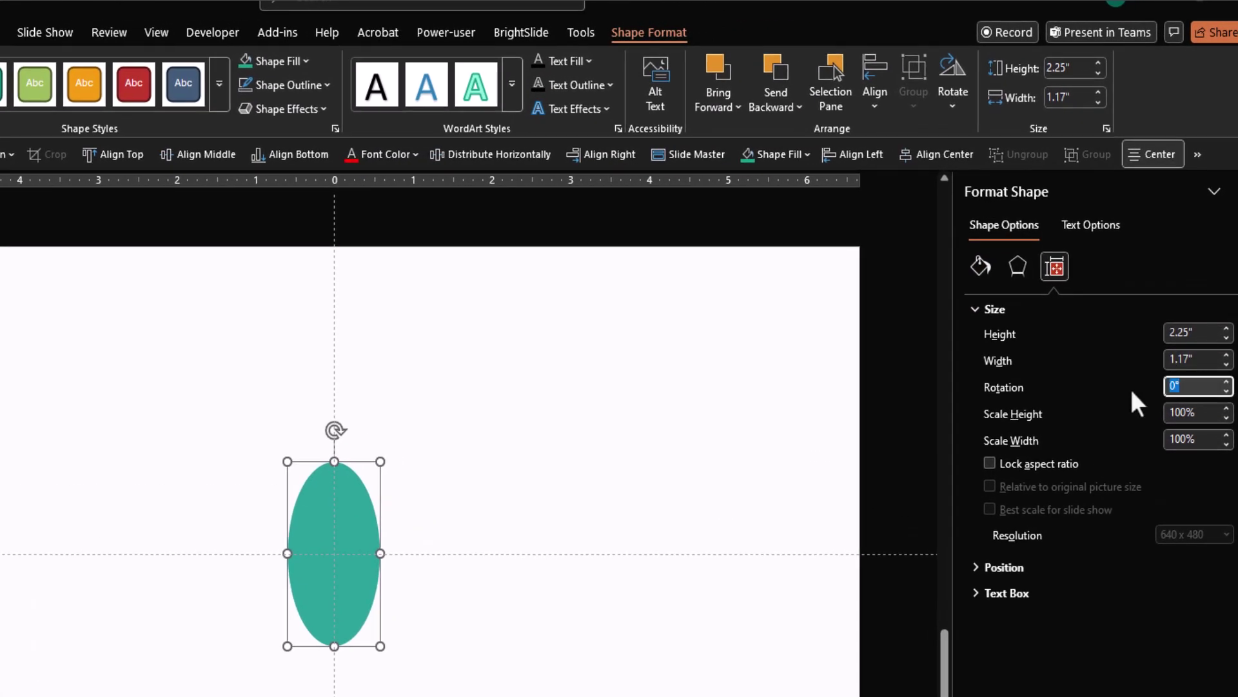
text(60)
key(Return)
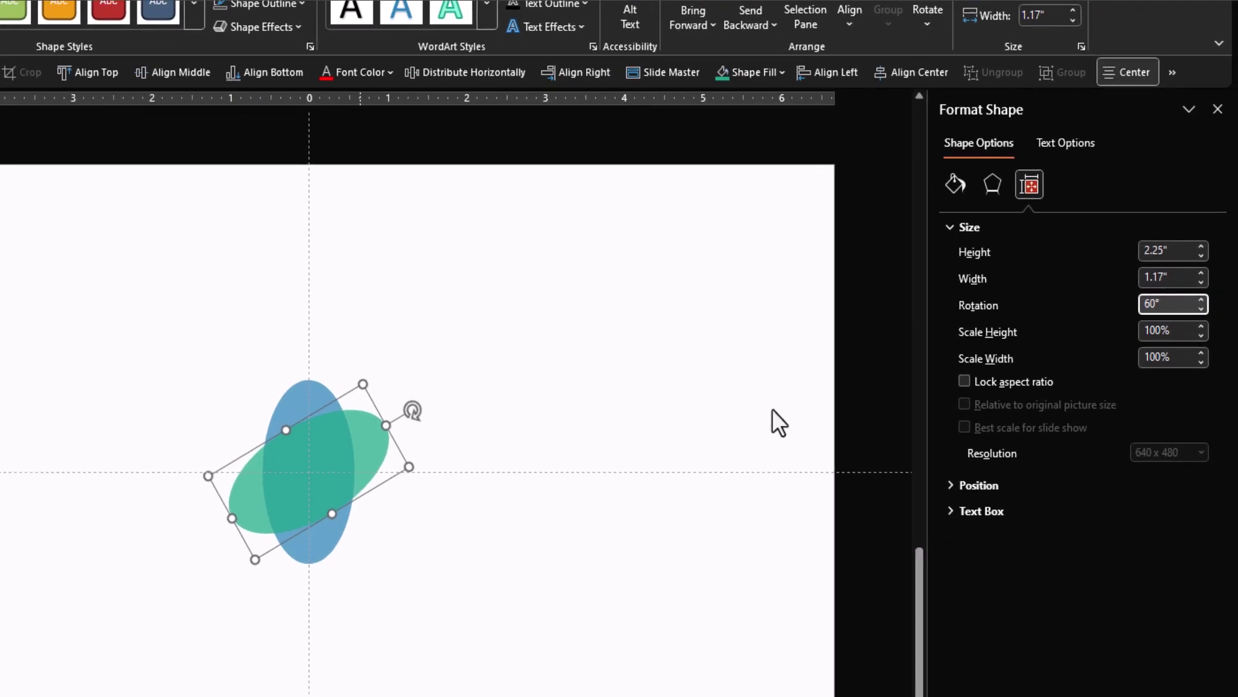
drag(331, 475, 331, 458)
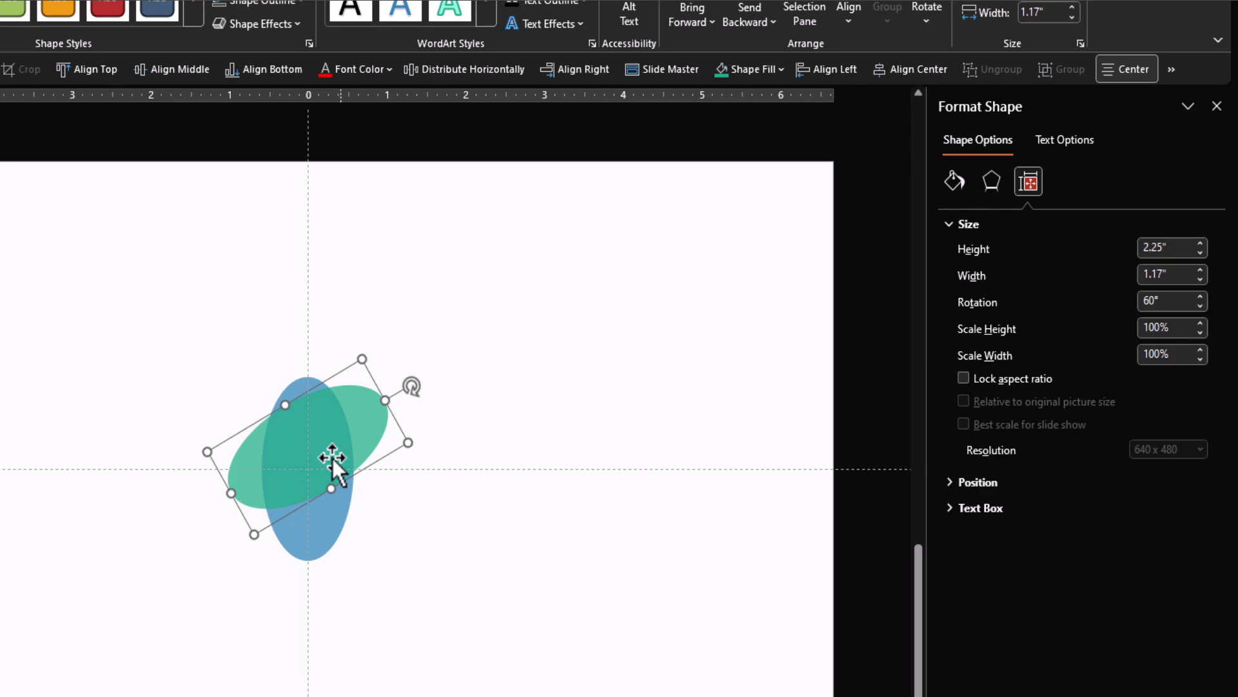
Duplicate the rotated green ellipse, fill the copy with light green, and align it over the green one.
click(281, 471)
key(ctrl+d)
drag(279, 477, 398, 525)
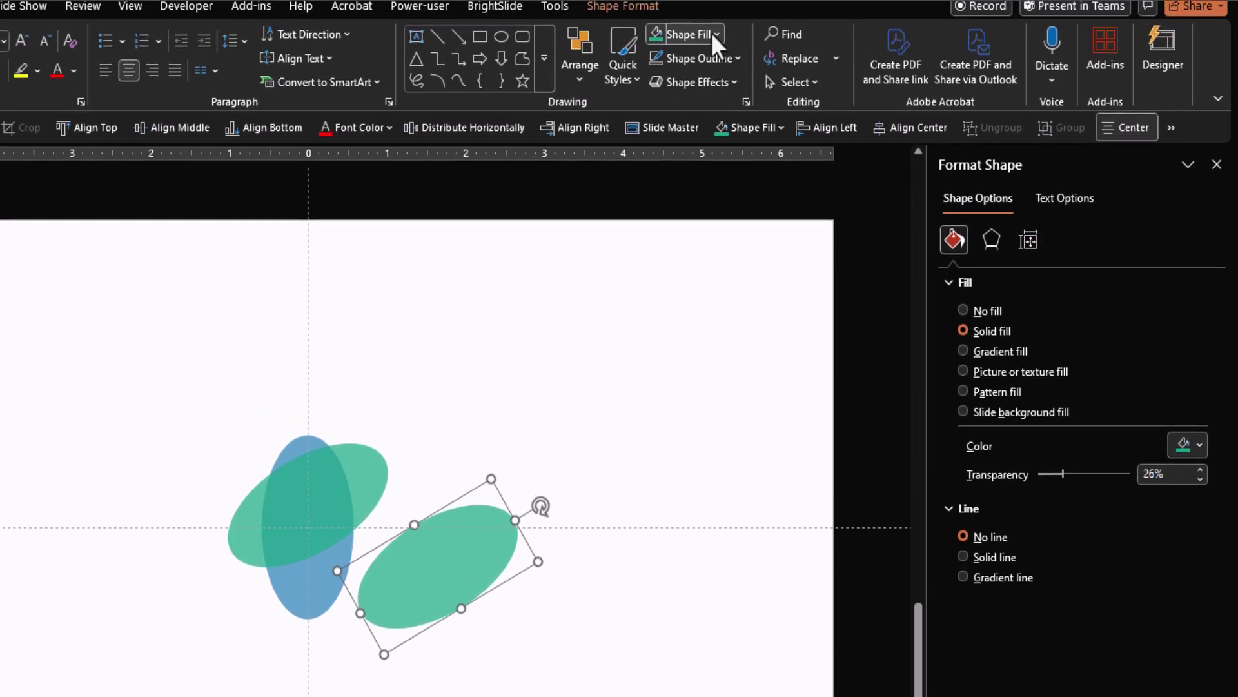
click(714, 0)
click(809, 133)
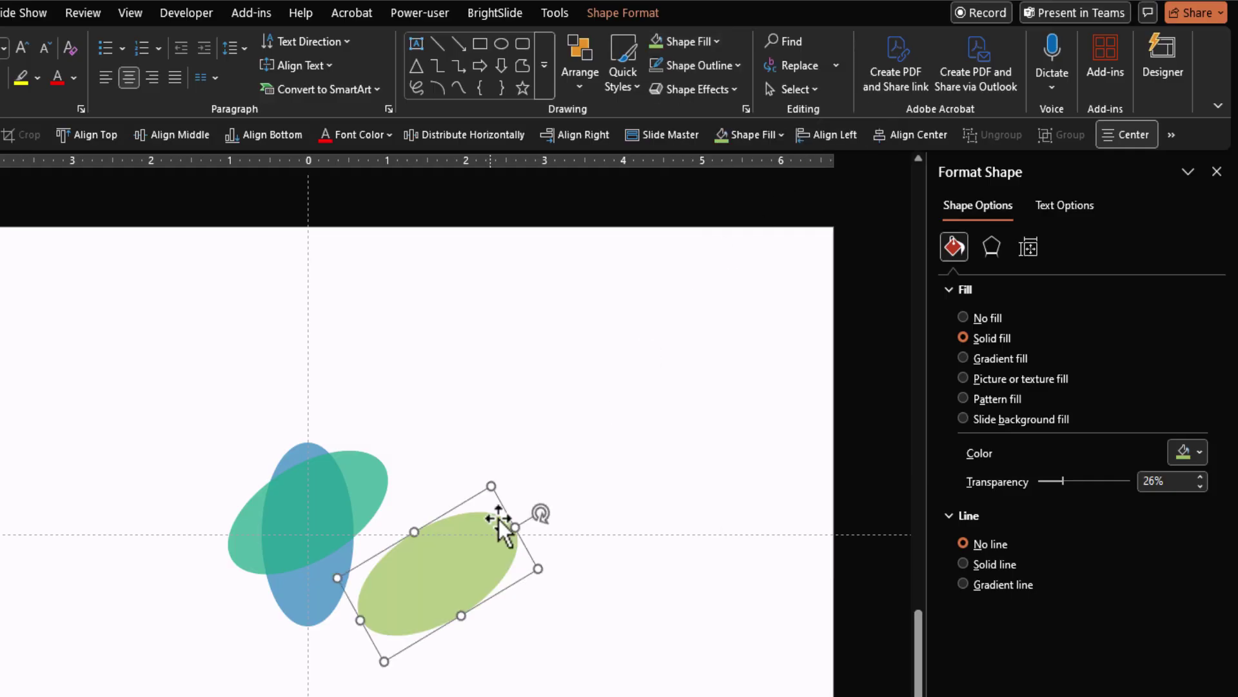
drag(423, 559, 337, 516)
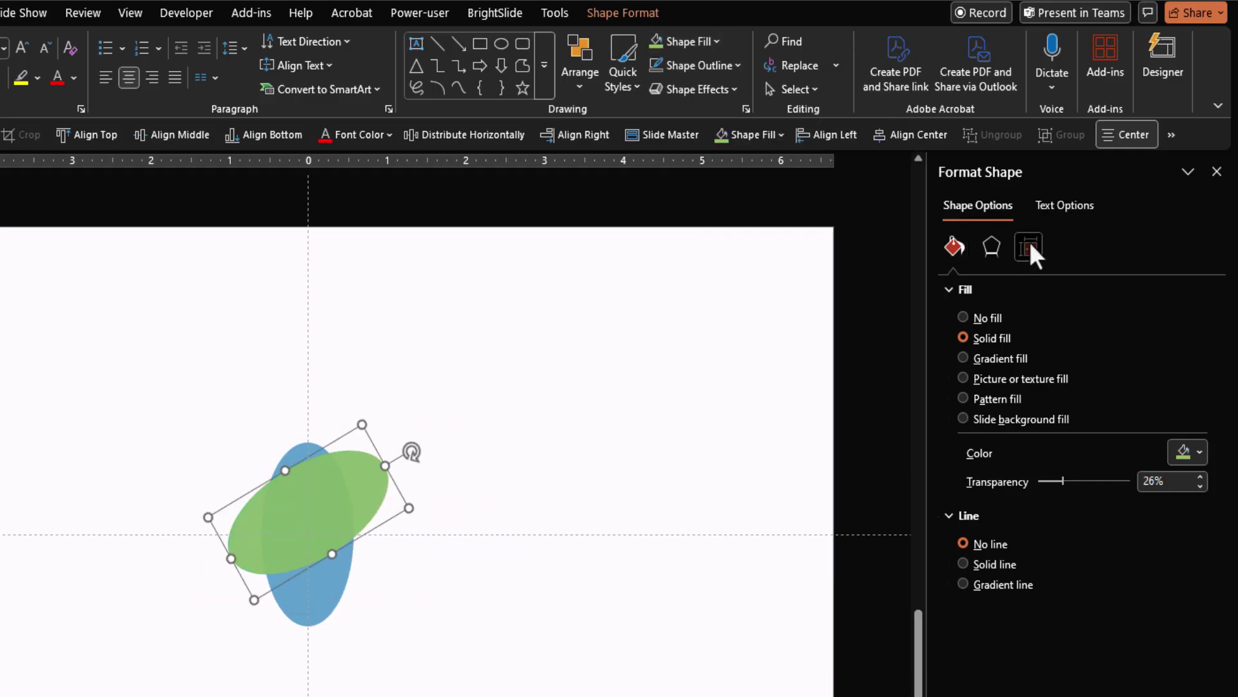
Set the light green ellipse's rotation to 300°.
click(1029, 246)
text(300)
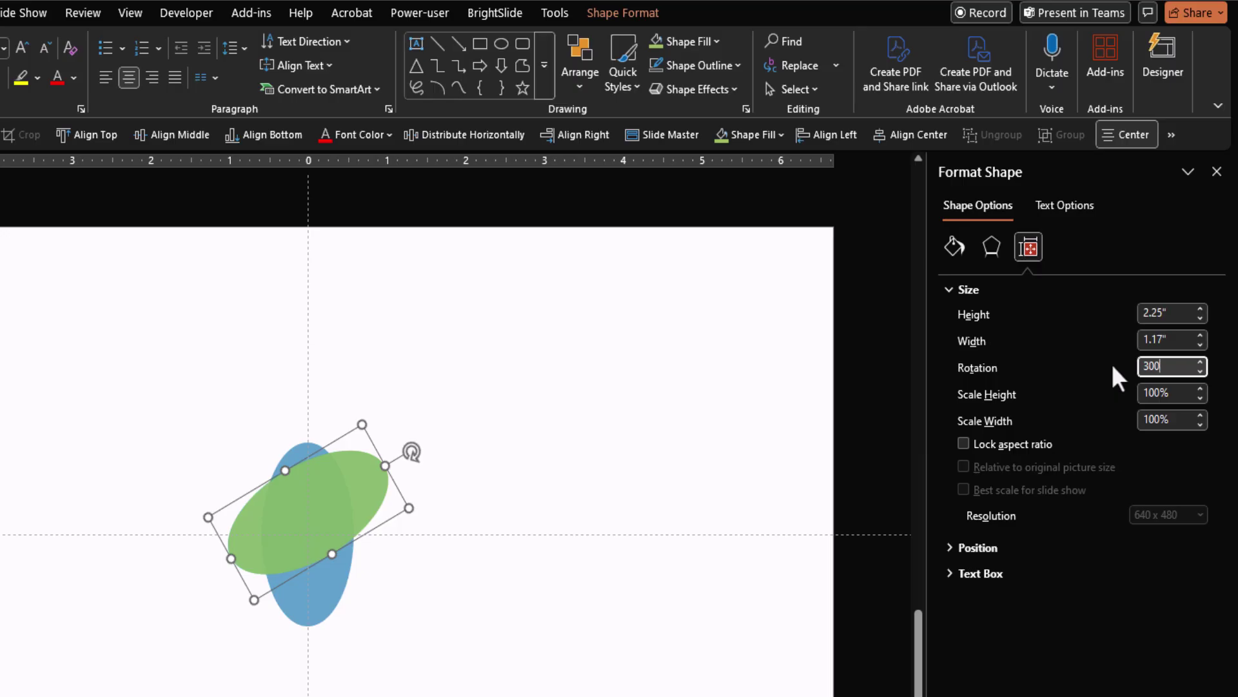
key(Return)
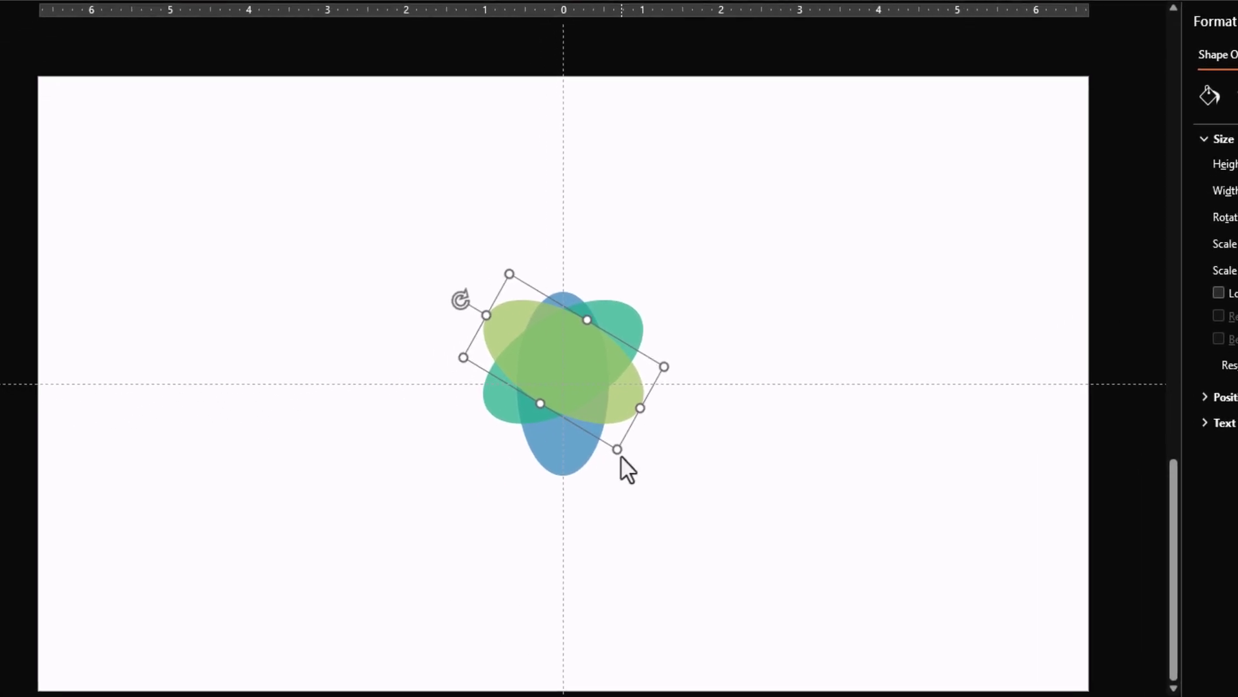
Nudge the light green ellipse down until it meets the green ellipse at the blue ellipse's right edge on the horizontal guide.
scroll(486, 555, up, 8)
key(Down)
key(Down)
key(Down)
key(Down)
key(Down)
key(Down)
key(Down)
key(Down)
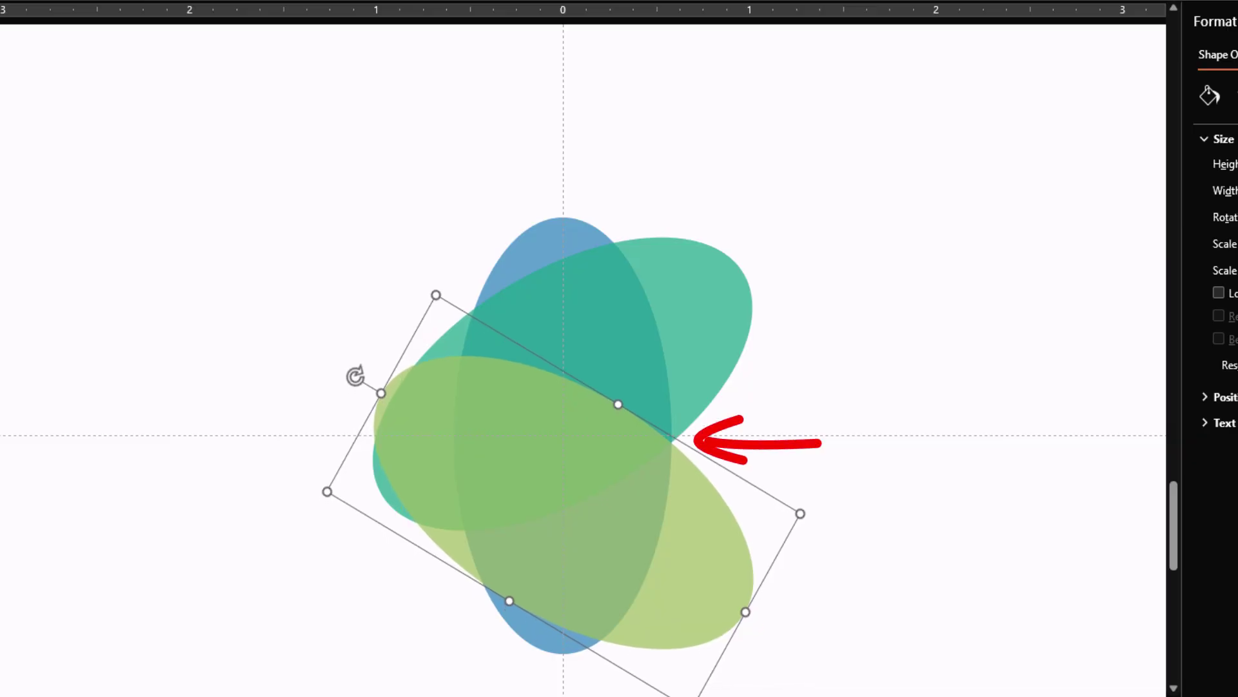
key(Up)
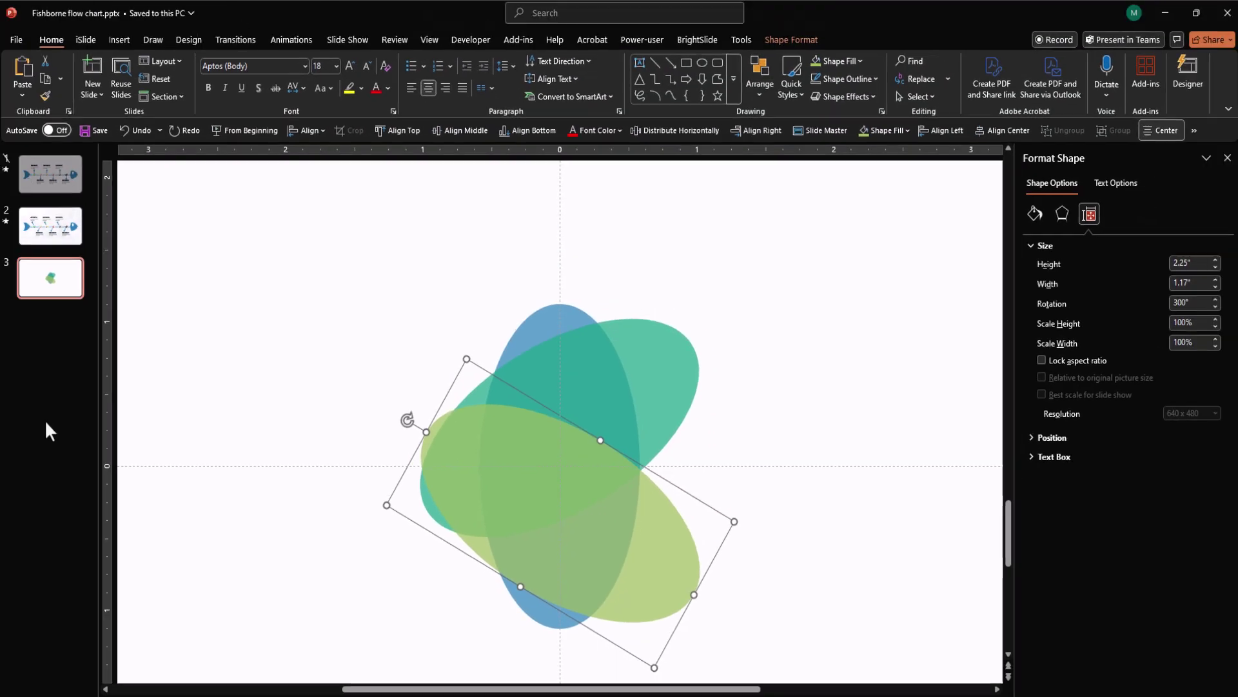
Select all three ellipses and merge them with Intersect into one pointed shape.
drag(296, 244, 852, 672)
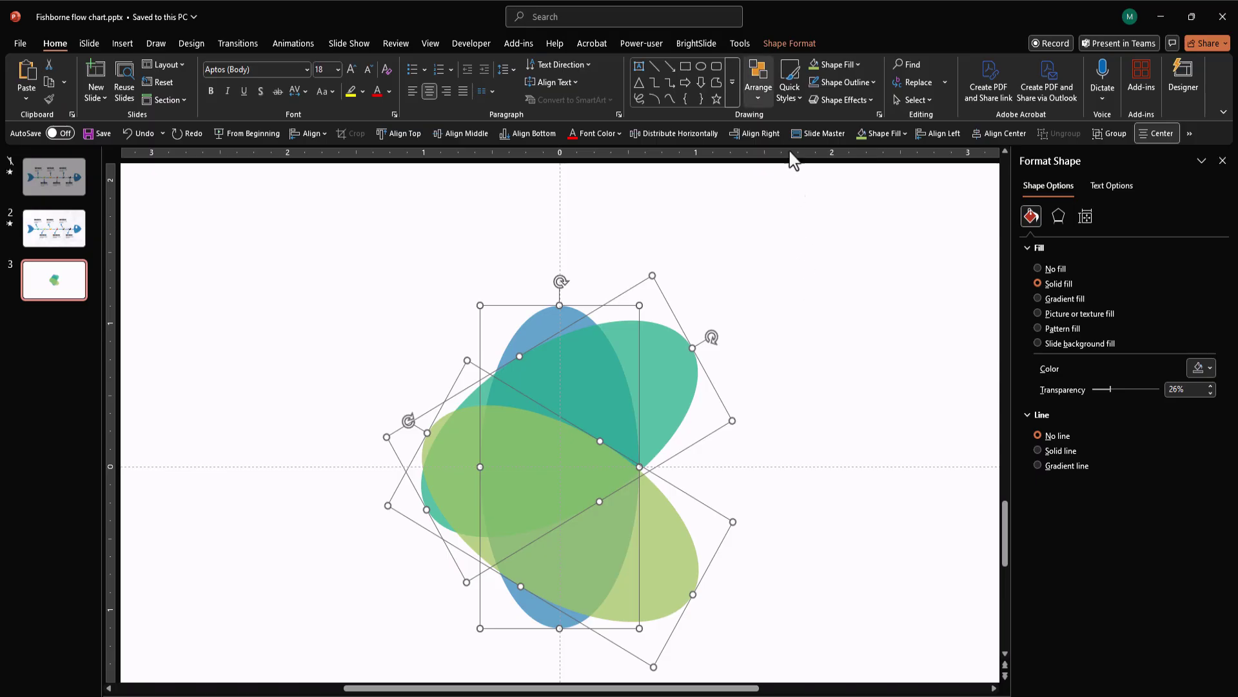
click(778, 42)
click(197, 99)
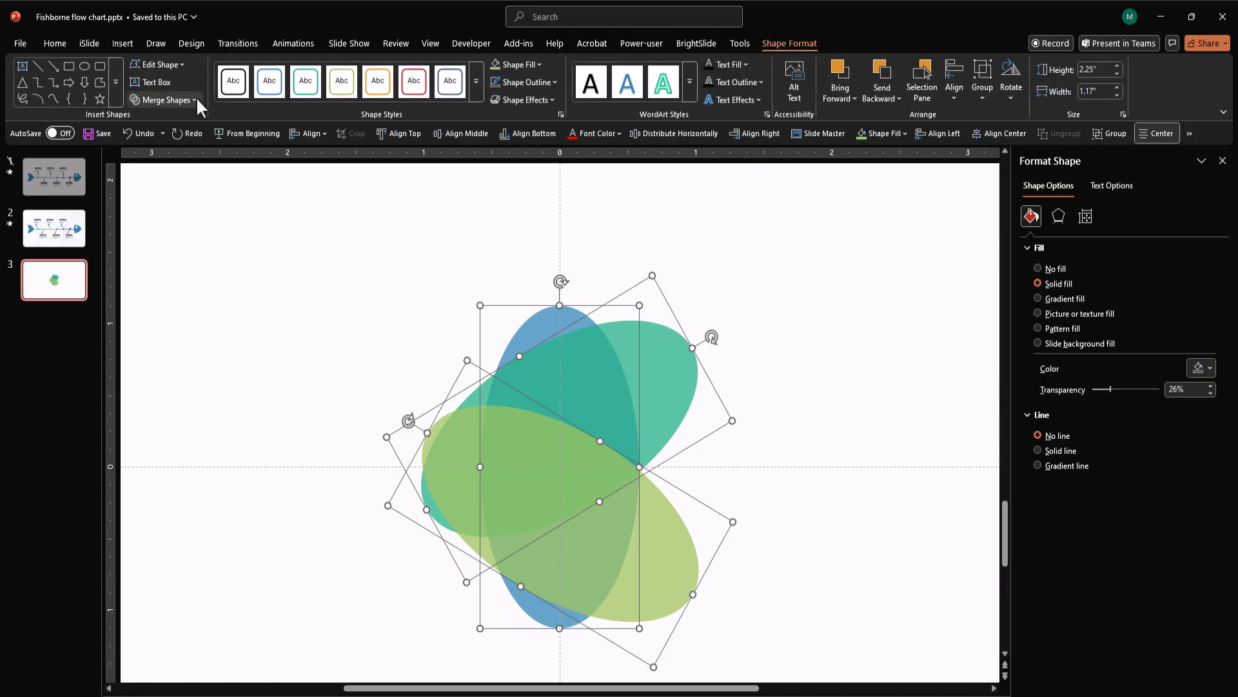
click(160, 176)
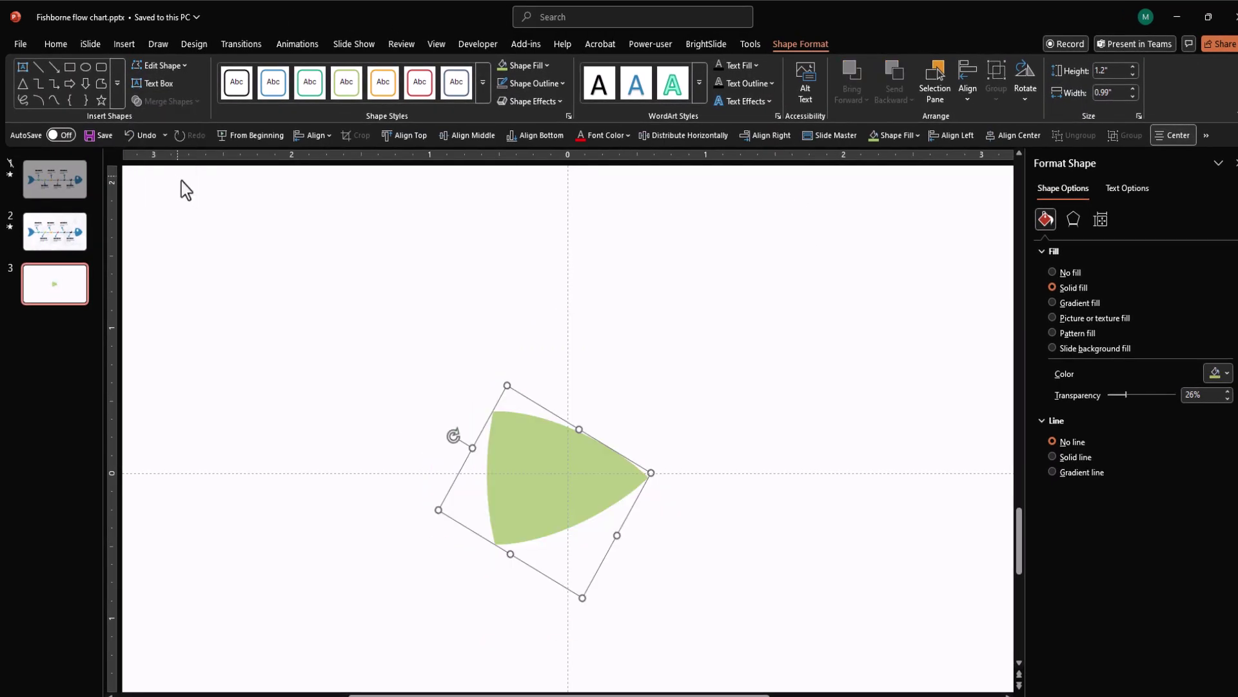
Draw a rectangle about 1.83" high and 2.33" wide that fully covers the light green shape.
click(316, 286)
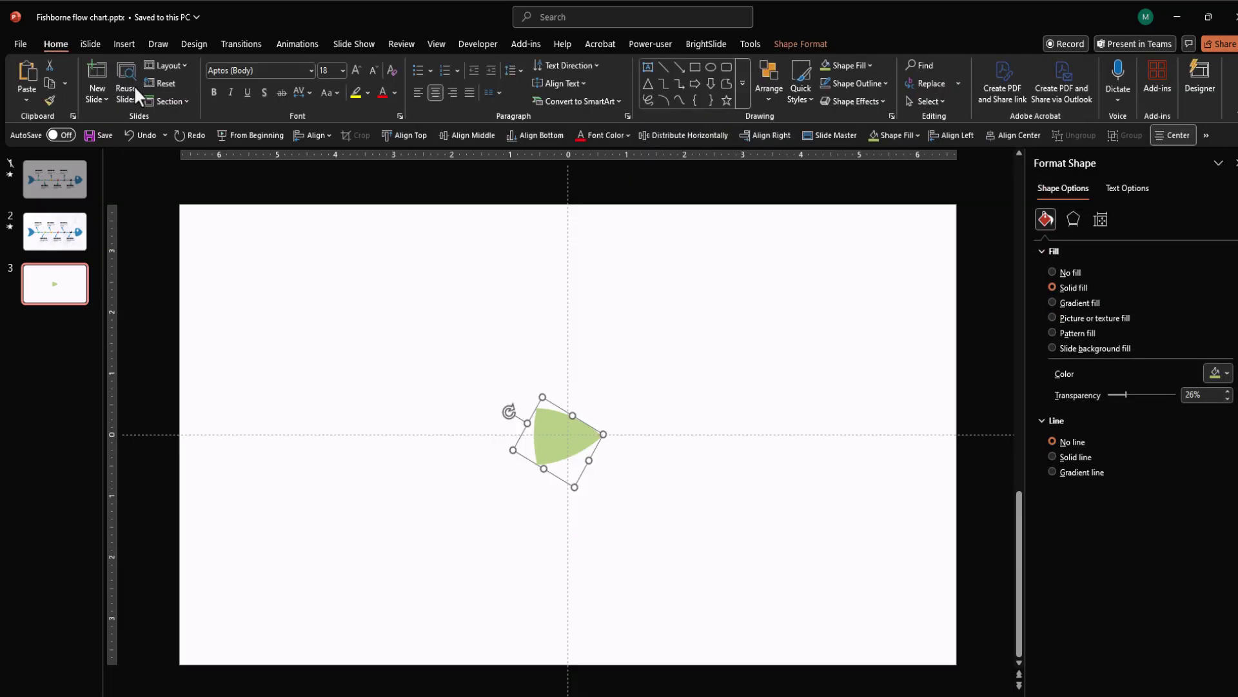
click(125, 44)
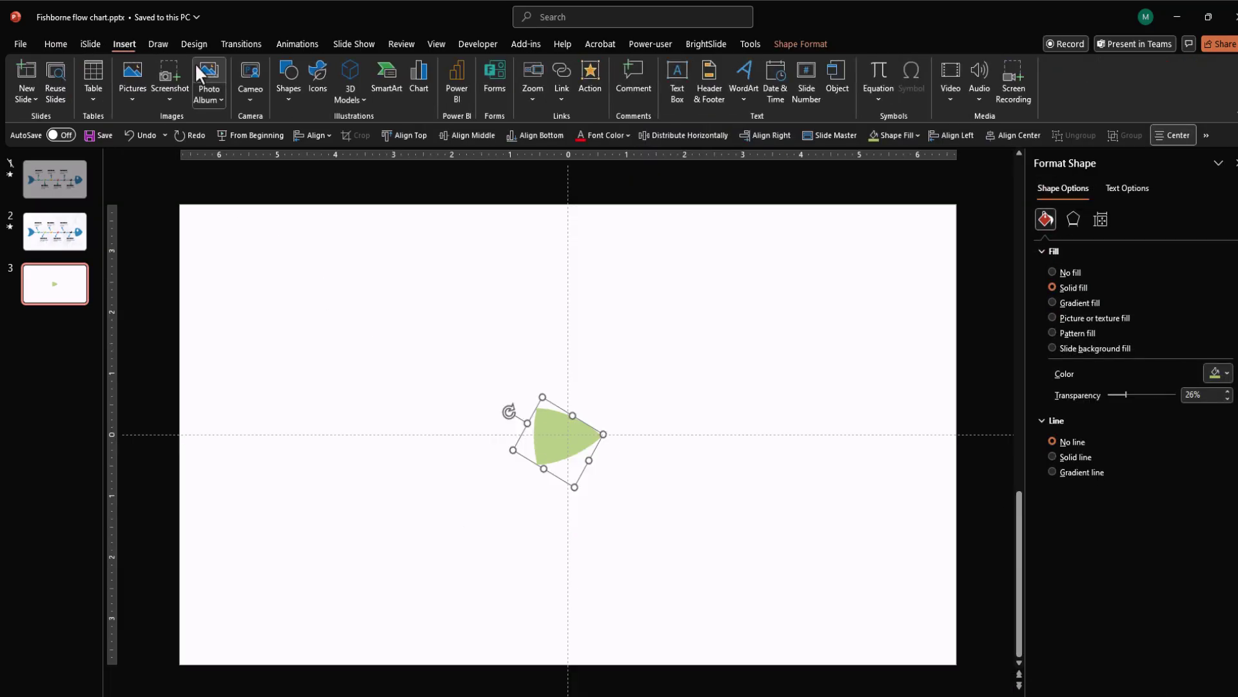
click(291, 93)
click(284, 240)
drag(500, 390, 643, 501)
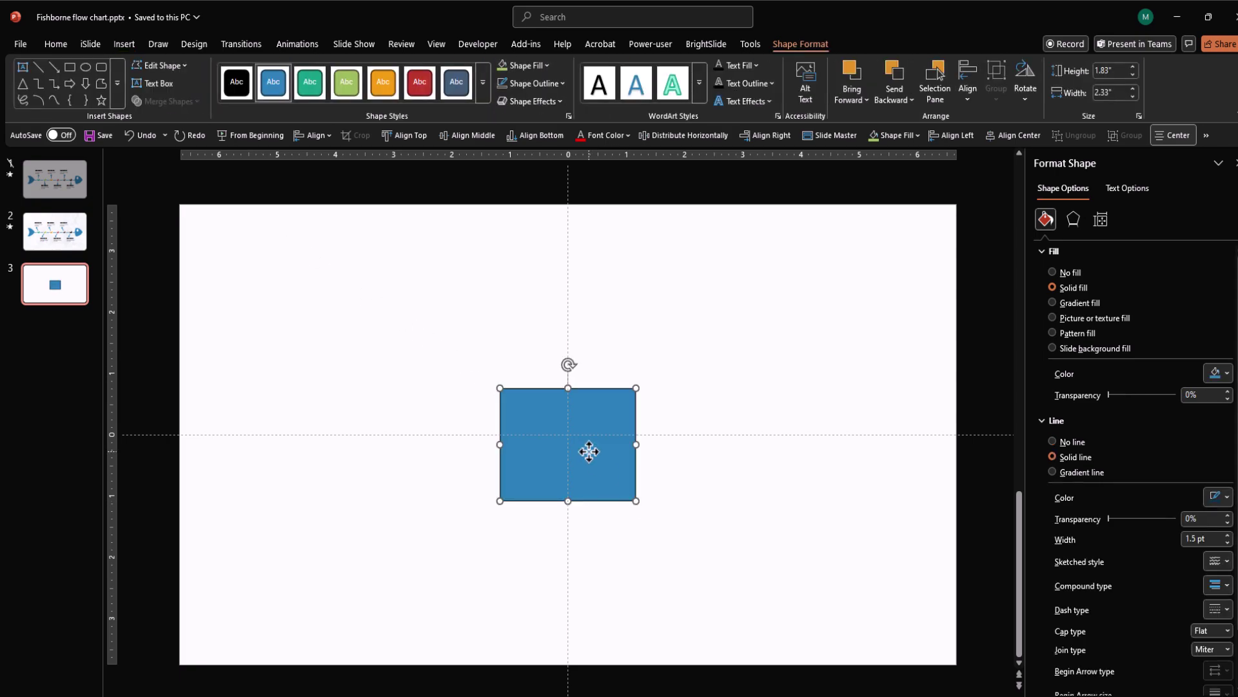
Send the rectangle behind the light green shape and merge the two with Intersect.
right_click(588, 449)
click(649, 381)
shift+click(577, 433)
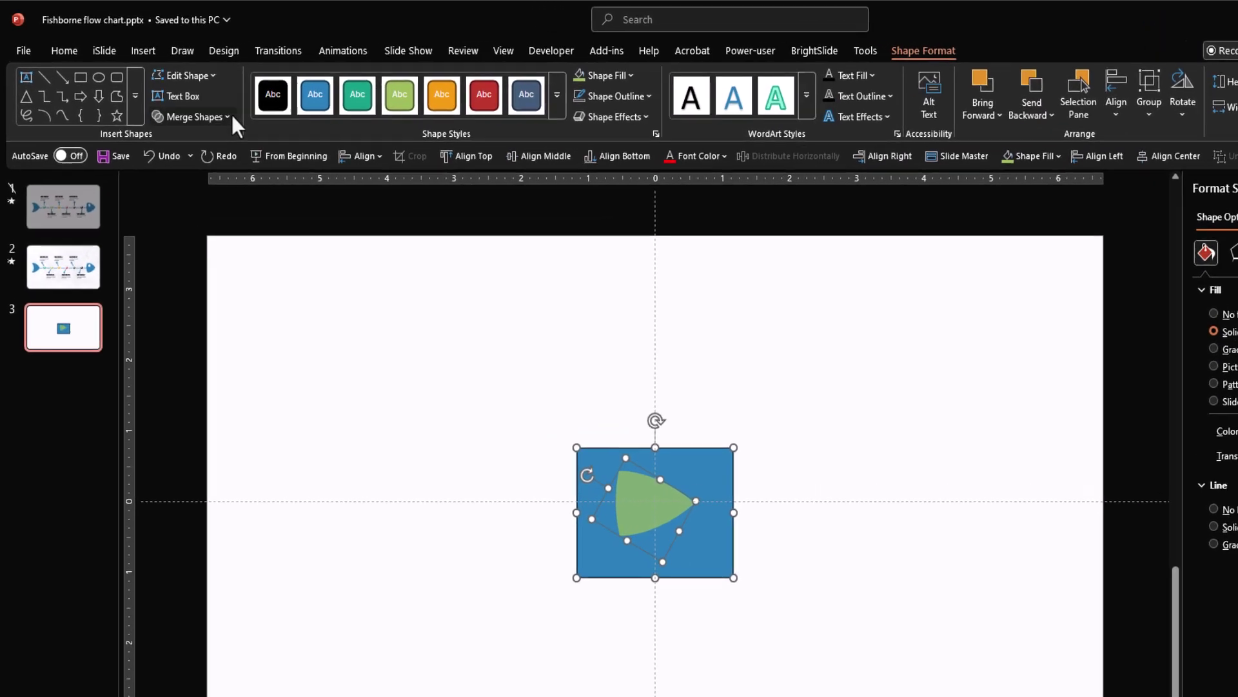
click(187, 101)
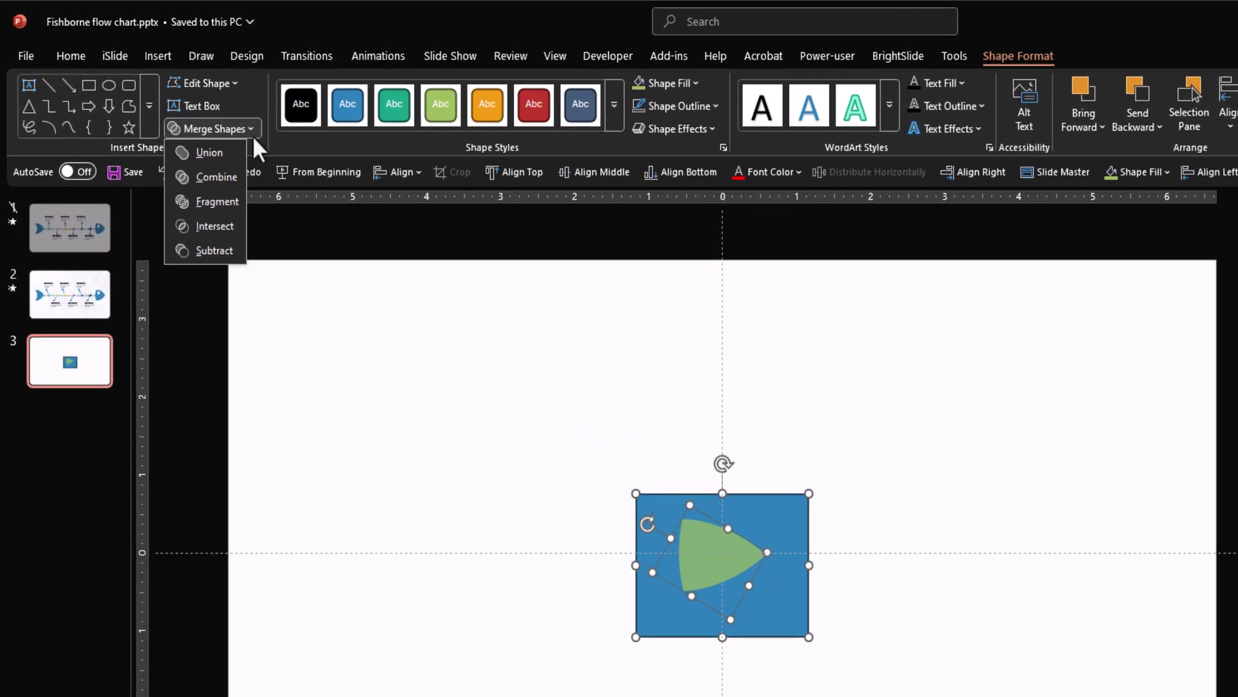
click(226, 227)
key(ctrl+z)
Enlarge the blue pointed shape and place one copy near each end of the horizontal guide.
drag(765, 518, 820, 474)
drag(820, 533, 372, 567)
key(ctrl+d)
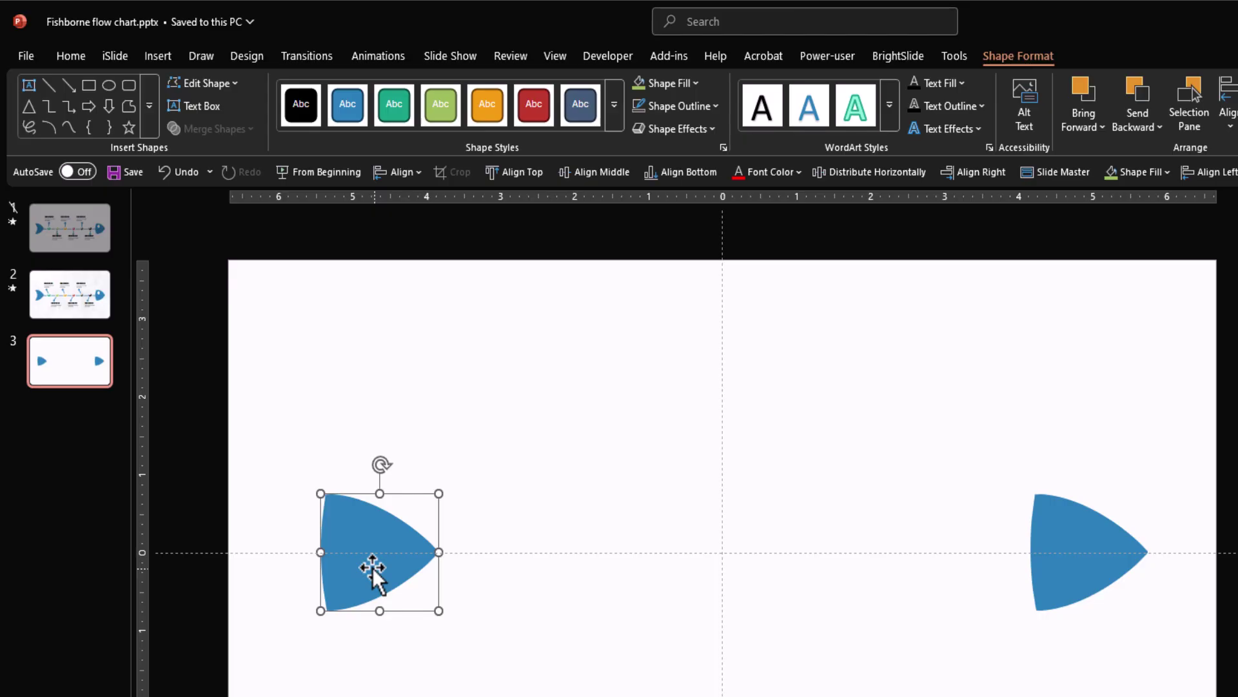
click(506, 568)
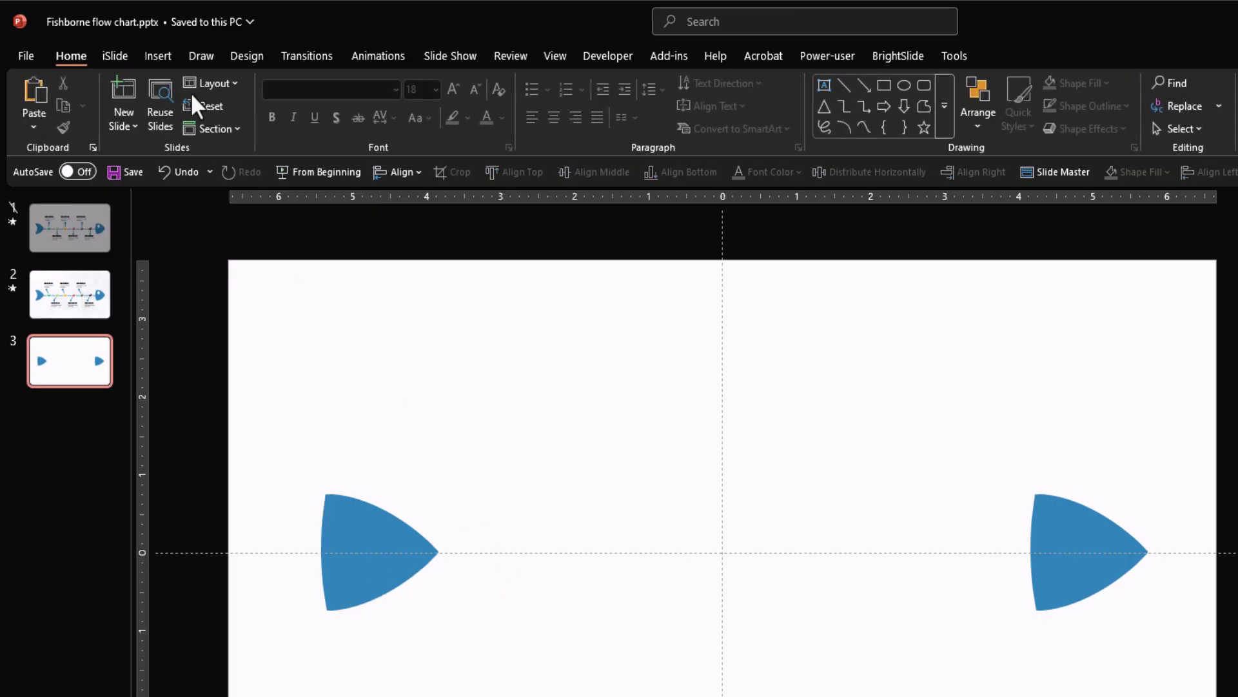
Draw an ellipse covering the blunt back end of the pointed blue shape near the slide's left edge.
click(163, 56)
click(364, 123)
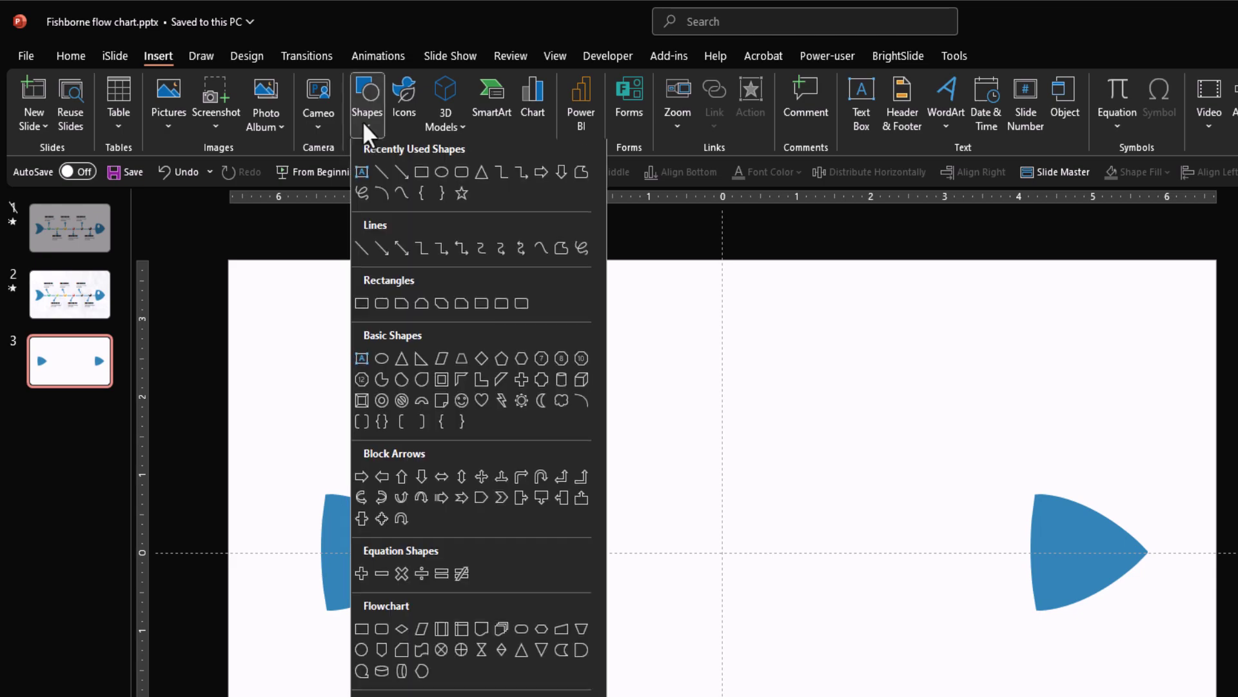
click(381, 363)
drag(249, 479, 366, 627)
Remove the new ellipse's outline, apply the light green shape style, and nudge it slightly towards the pointed shape's tip.
click(716, 107)
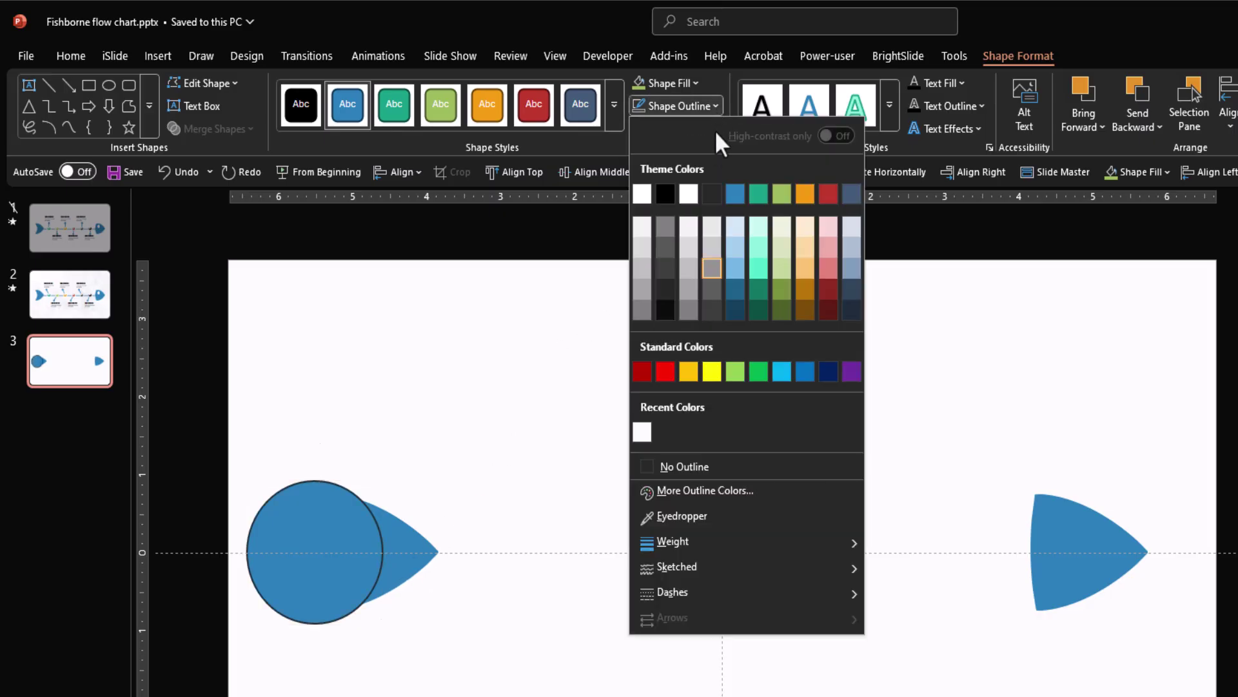
click(695, 468)
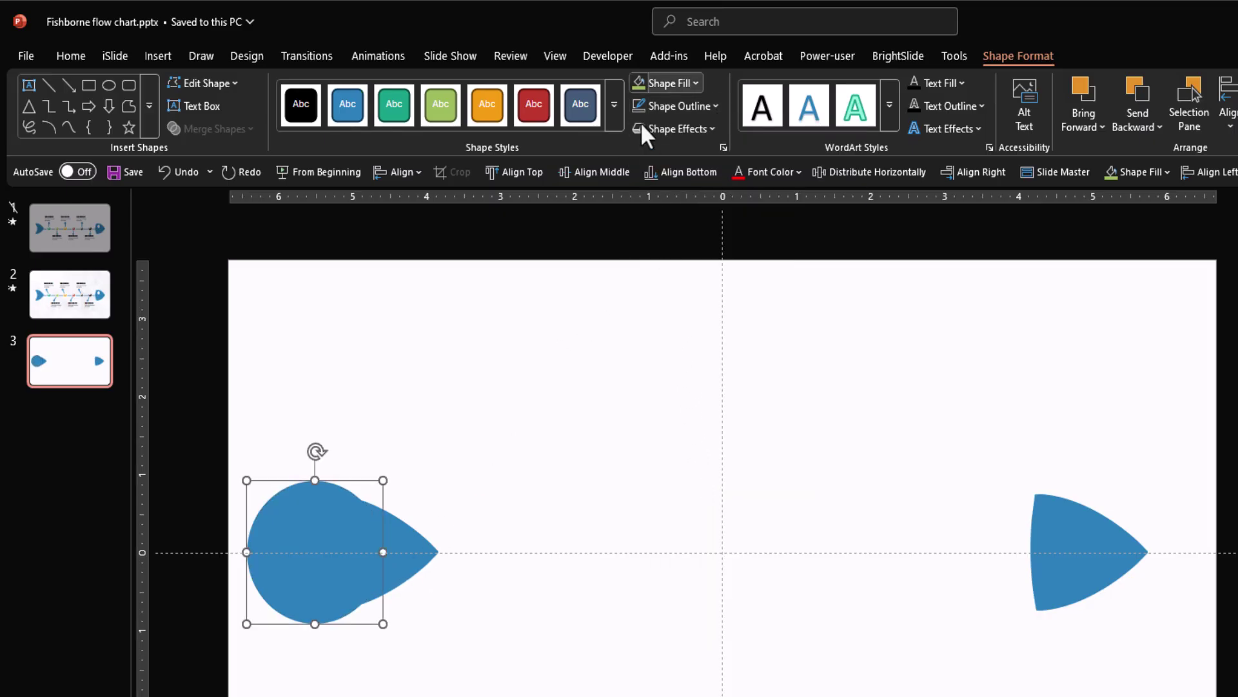
click(440, 104)
mouse_move(338, 545)
mouse_down()
mouse_move(324, 541)
mouse_move(340, 539)
mouse_up()
click(493, 591)
Subtract the green ellipse from the blue pointed shape to form a fish tail with a concave back.
click(430, 552)
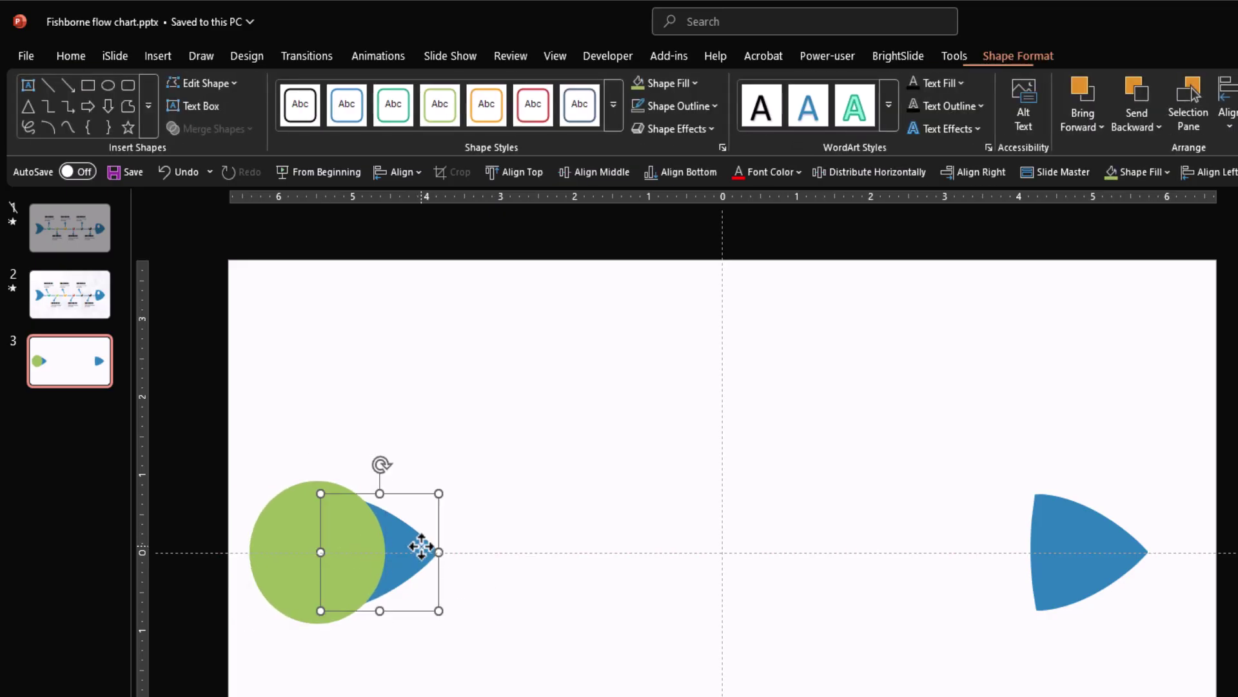
shift+click(312, 559)
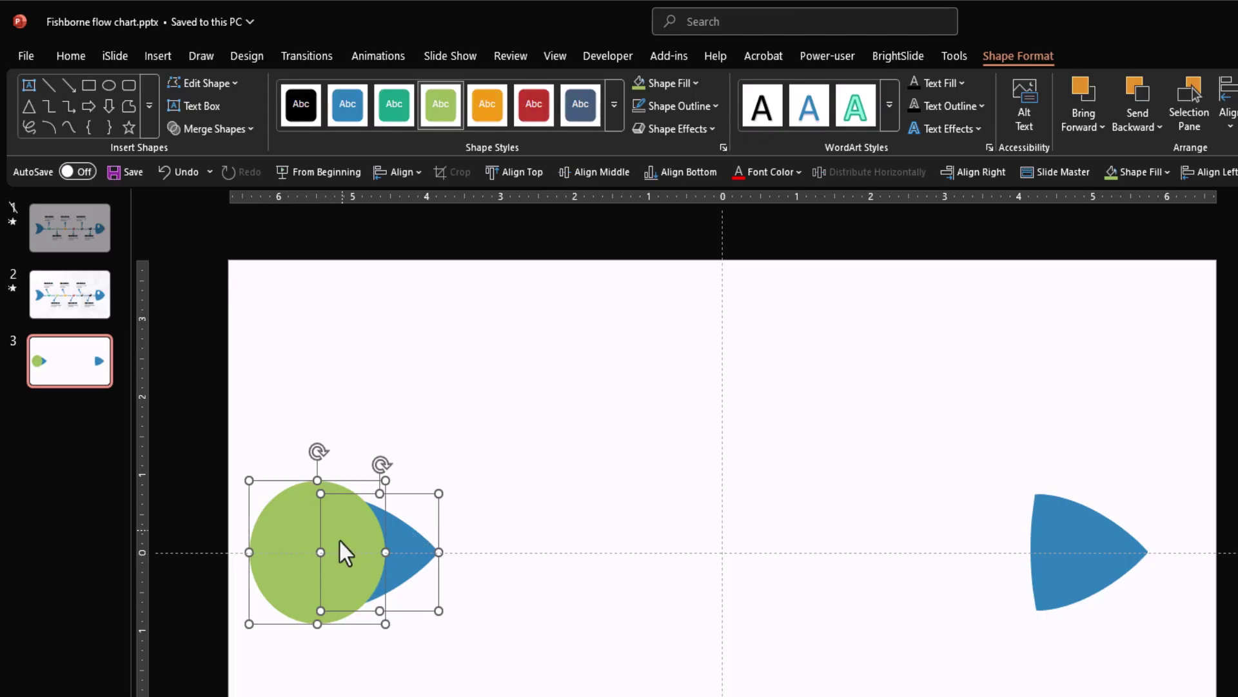
click(249, 129)
click(232, 251)
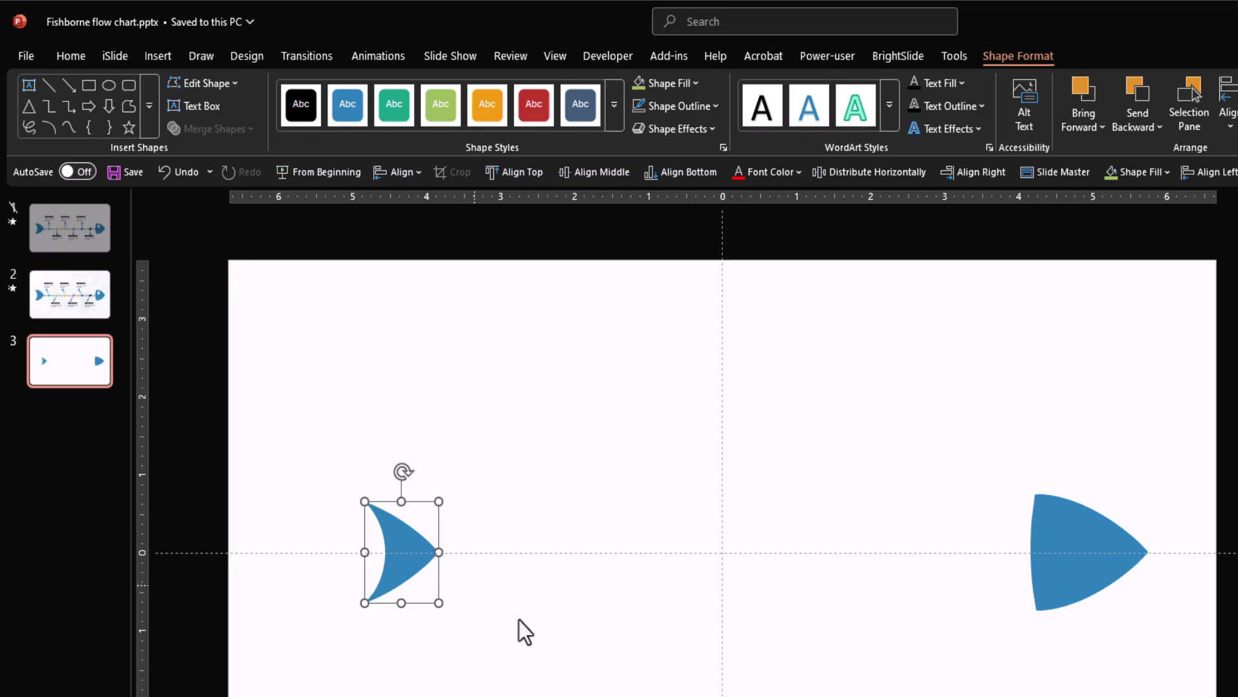
Shift the tail slightly away from the head, keeping it centred on the horizontal guide.
click(409, 589)
click(389, 564)
drag(390, 563, 380, 565)
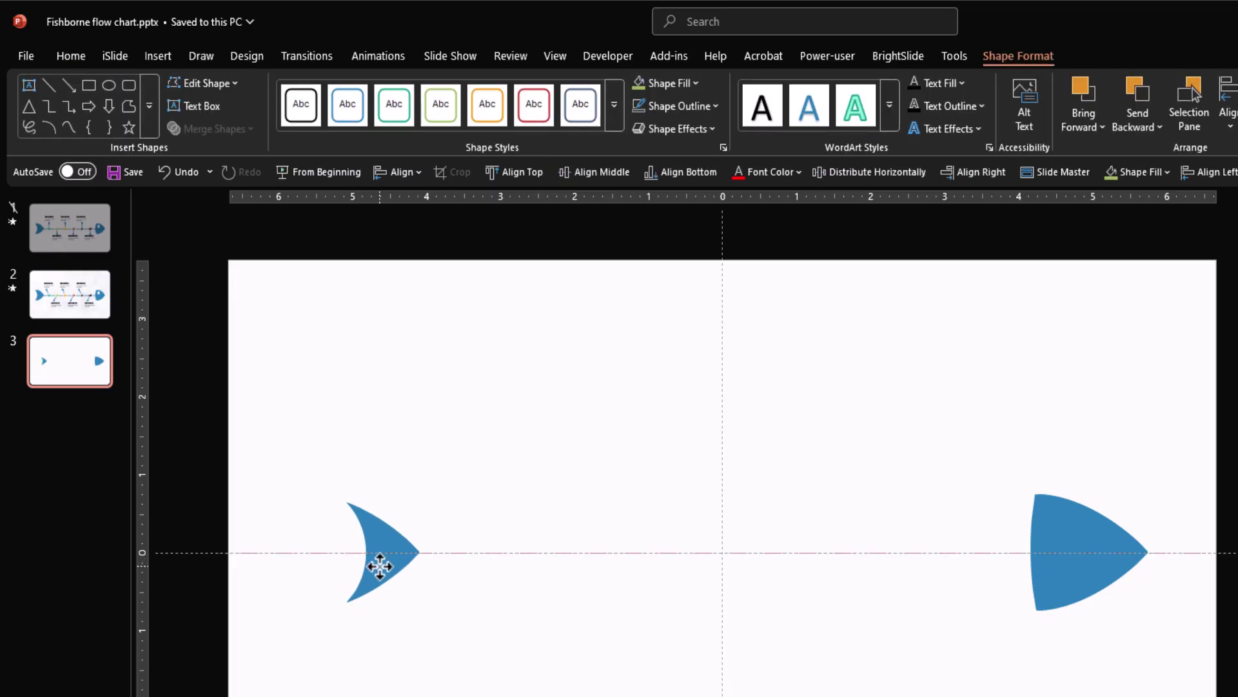
click(435, 628)
Draw a straight horizontal line along the guide from inside the tail's tip into the back of the head.
click(157, 54)
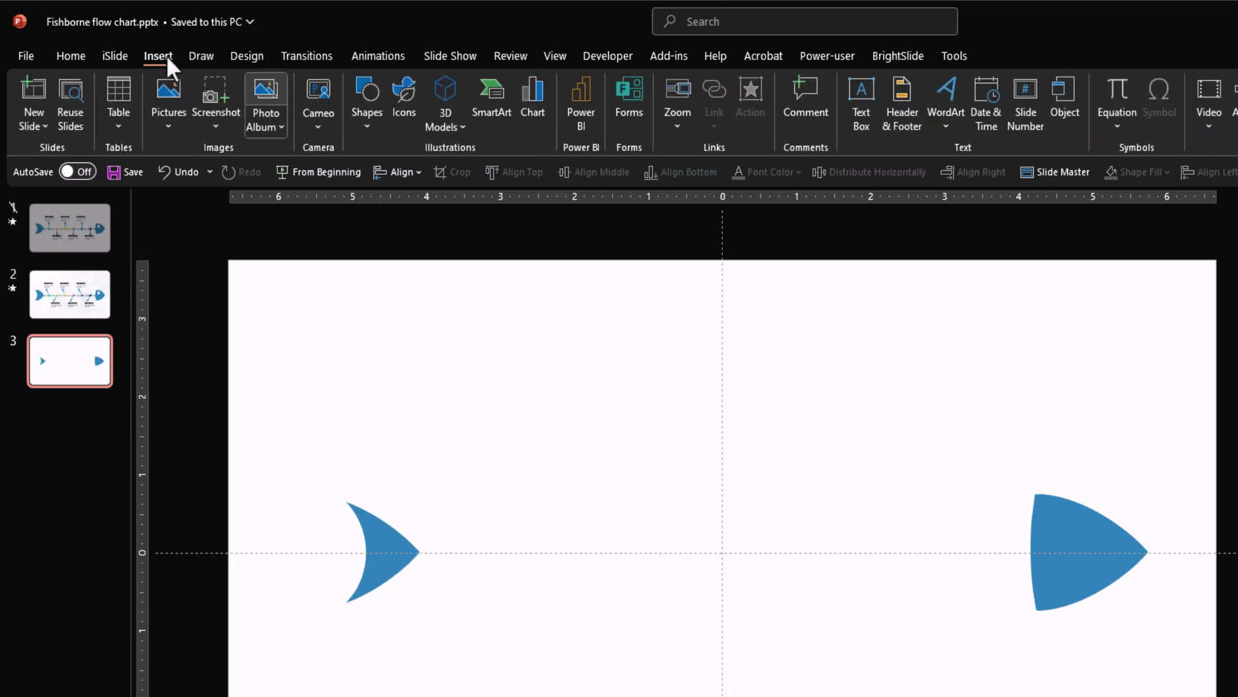
click(362, 127)
click(360, 253)
click(409, 552)
mouse_move(409, 553)
mouse_down()
mouse_move(636, 567)
mouse_move(1050, 558)
mouse_up()
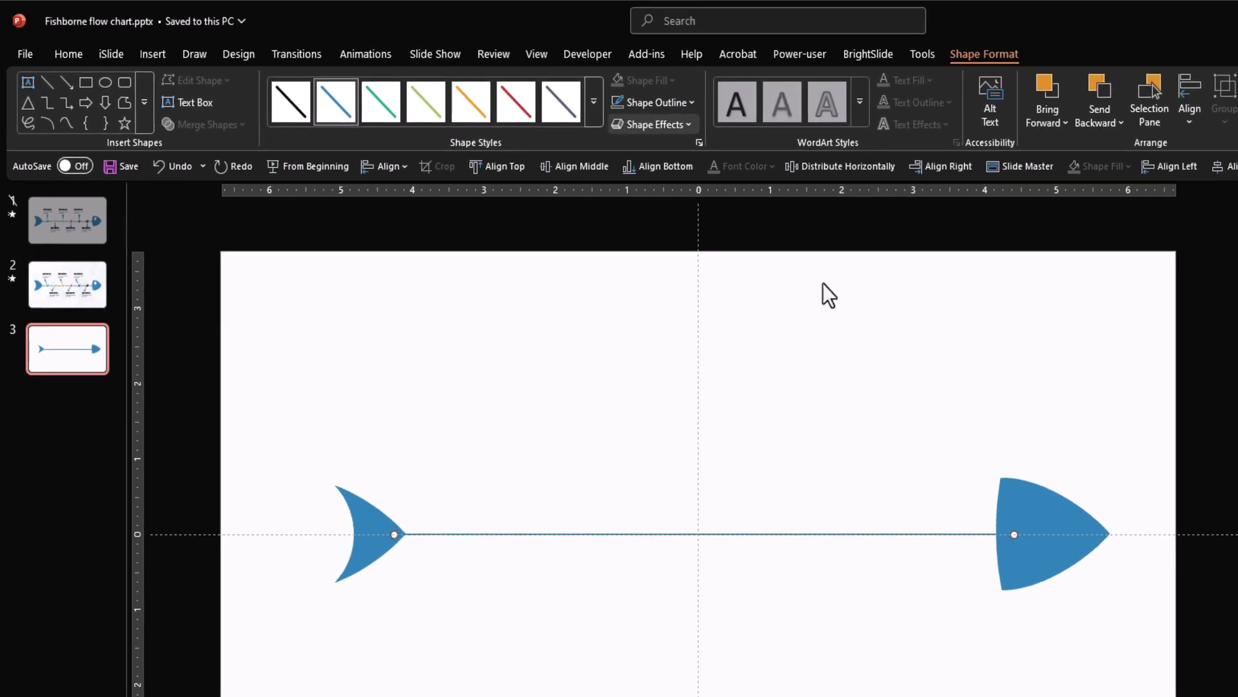
Apply a heavier preset line weight to the line joining the tail and head to make it a thick spine.
click(713, 106)
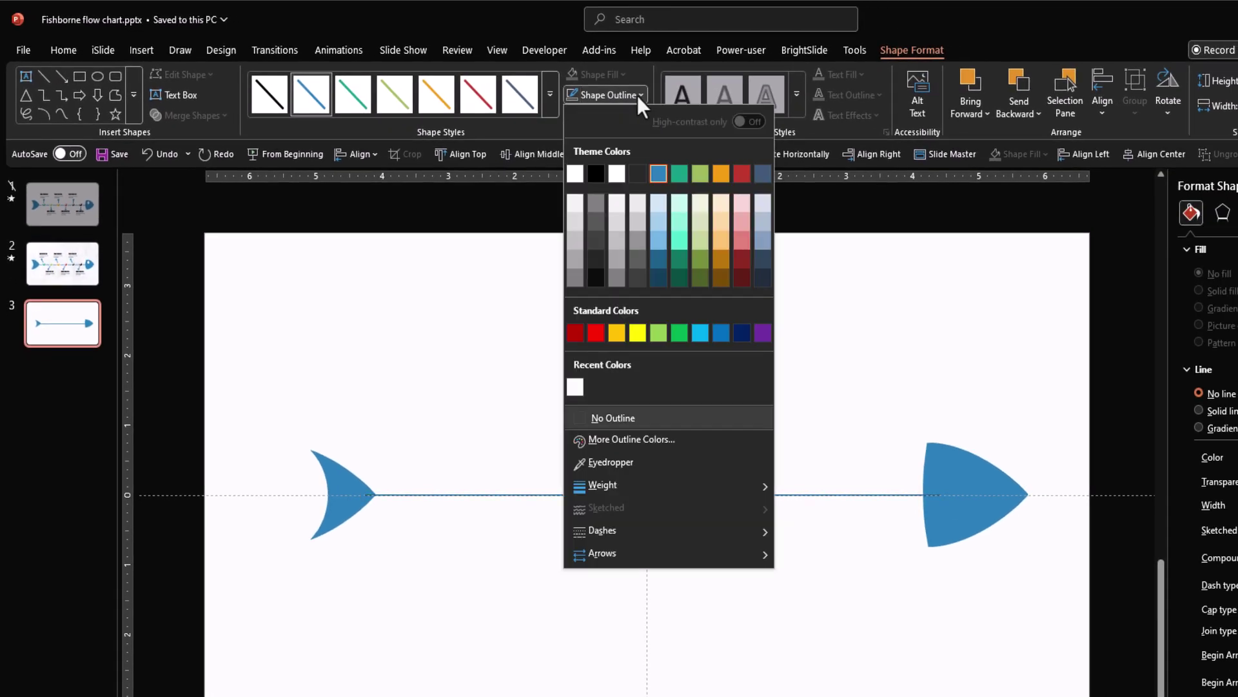
key(Down)
key(Down)
key(Down)
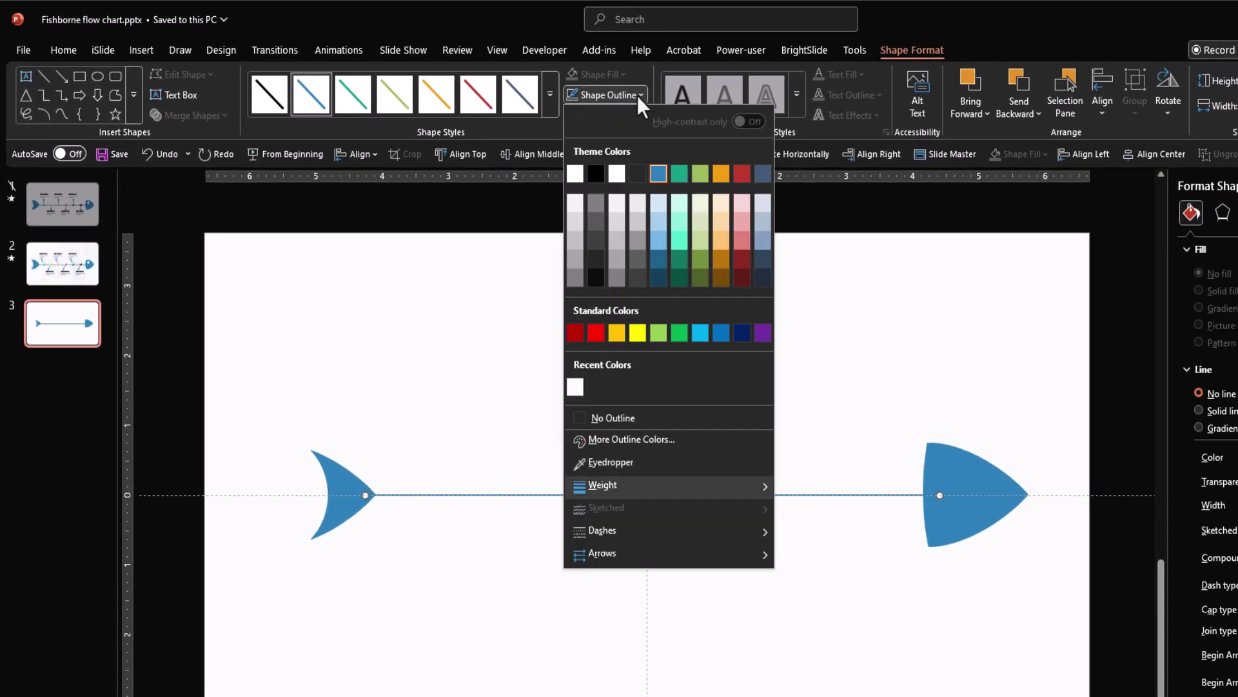
key(Right)
click(829, 649)
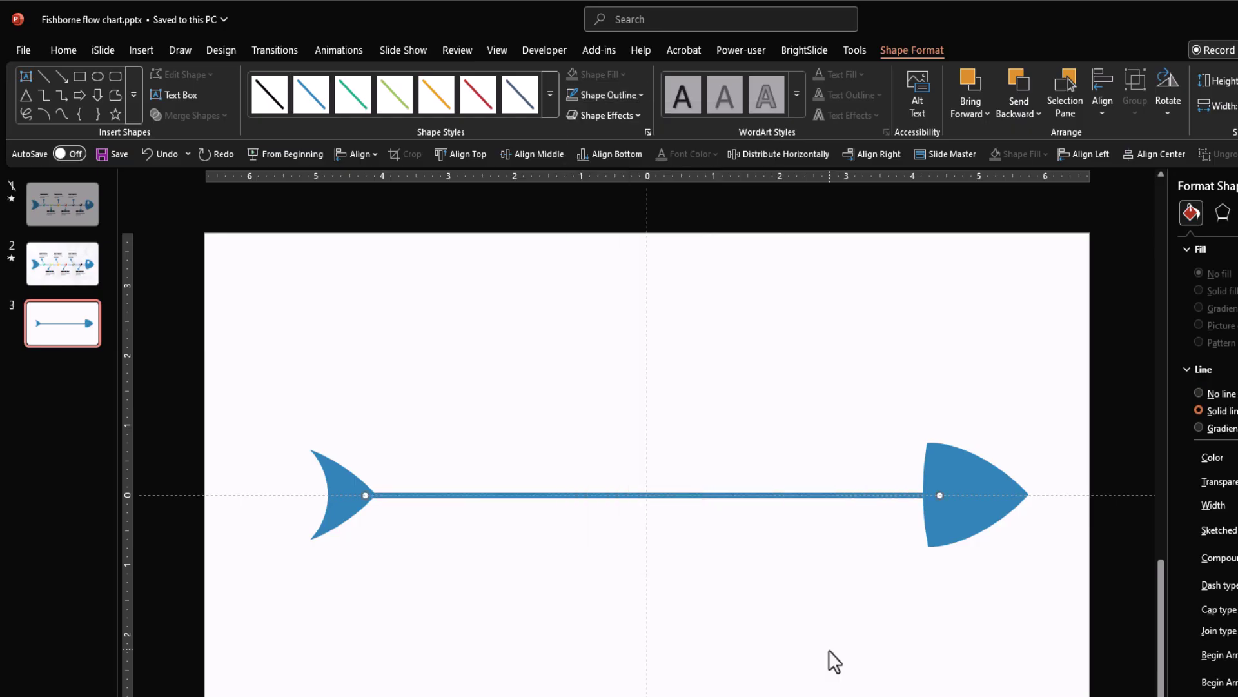
click(830, 653)
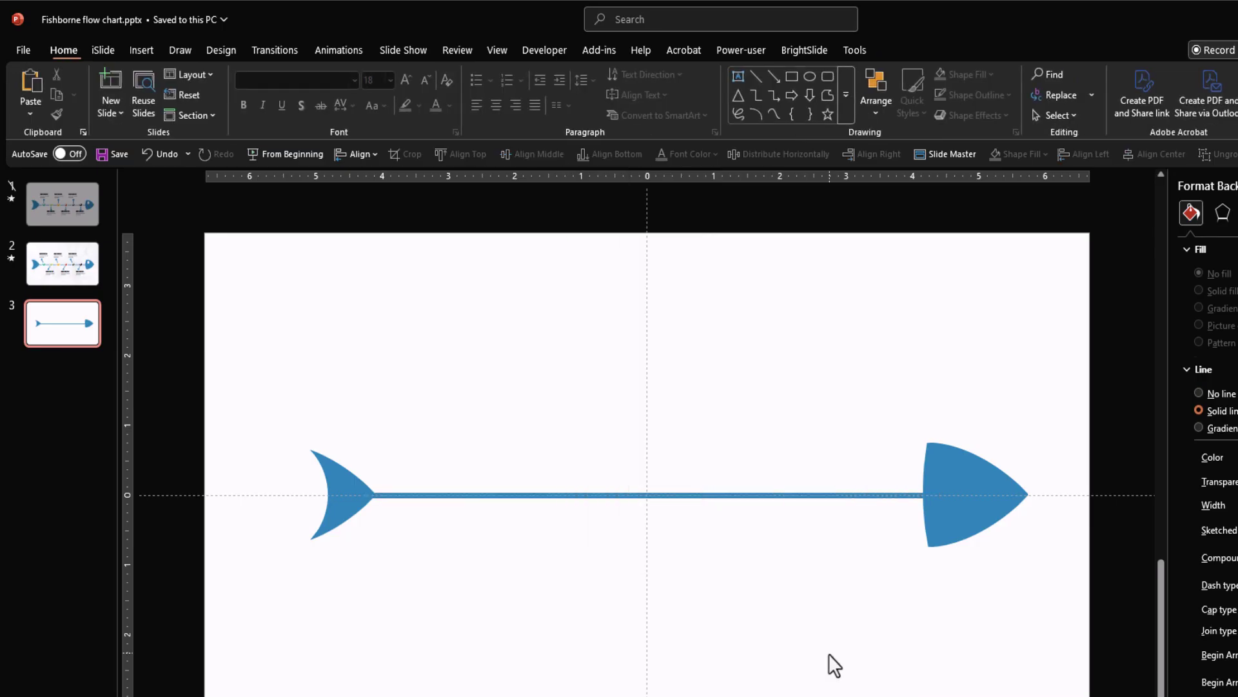
Group the tail, spine and head, and give the group a preset shadow with 82% transparency and 7 pt blur.
drag(1050, 616, 200, 359)
key(ctrl+g)
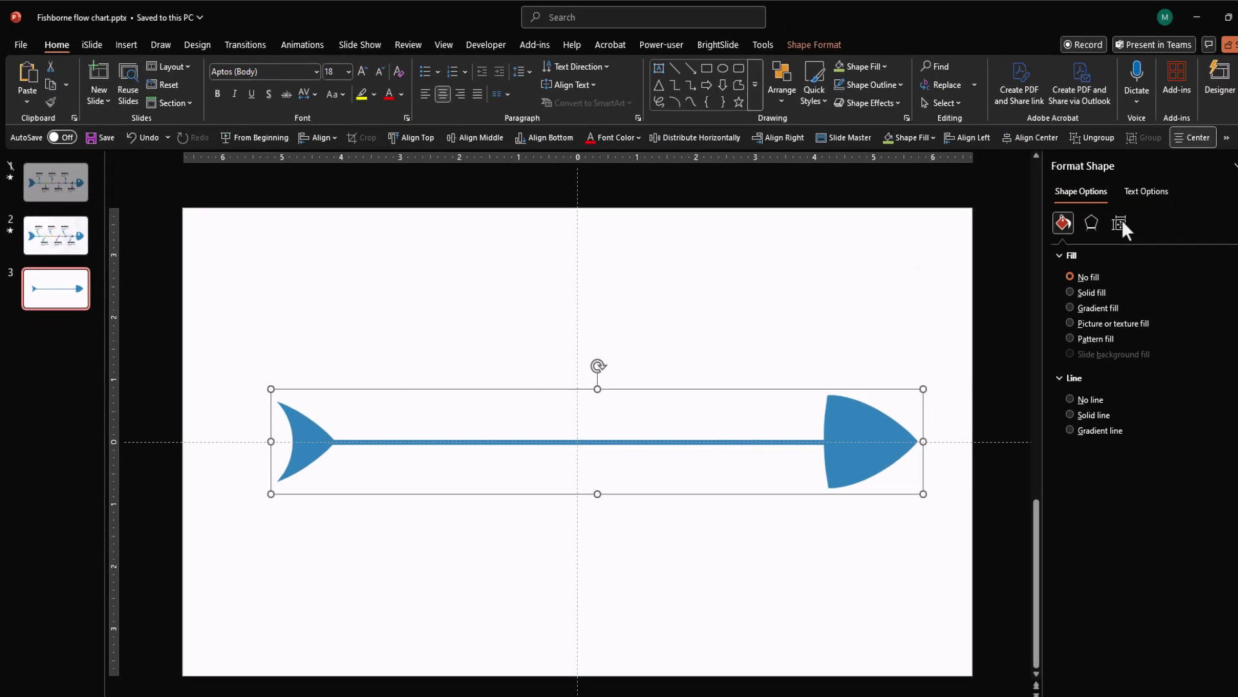
click(1090, 223)
click(1237, 276)
click(1210, 401)
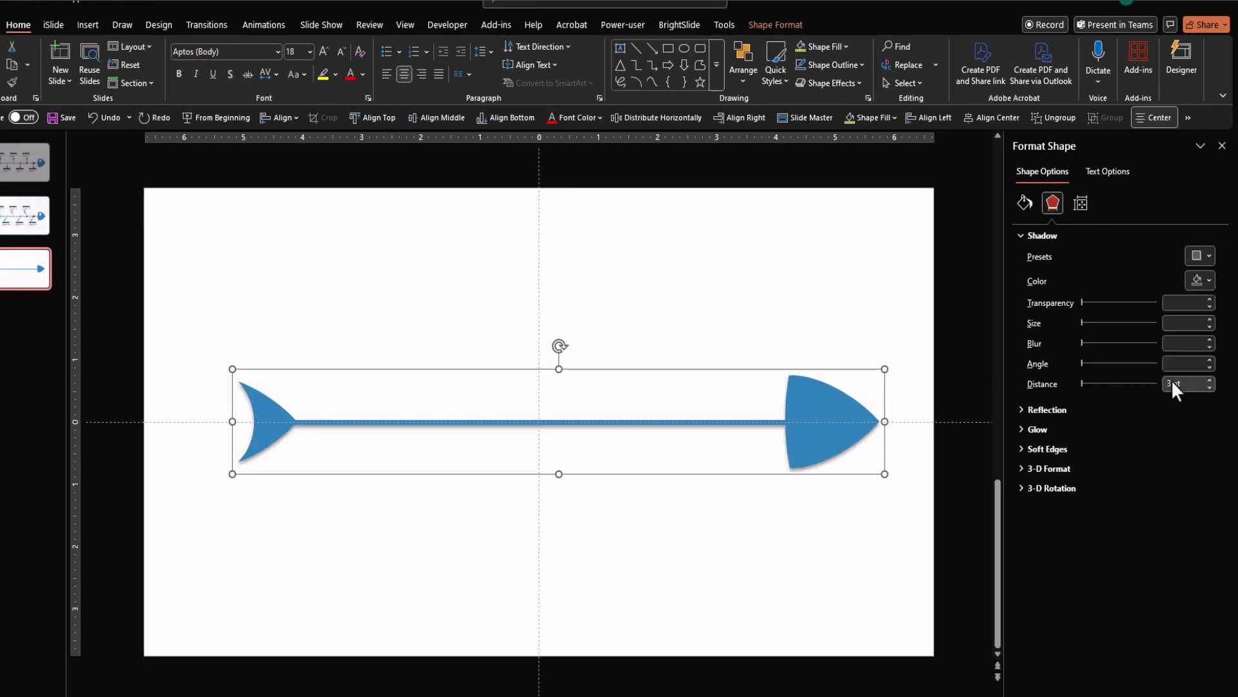
drag(1084, 343, 1087, 343)
drag(1125, 302, 1143, 302)
click(919, 284)
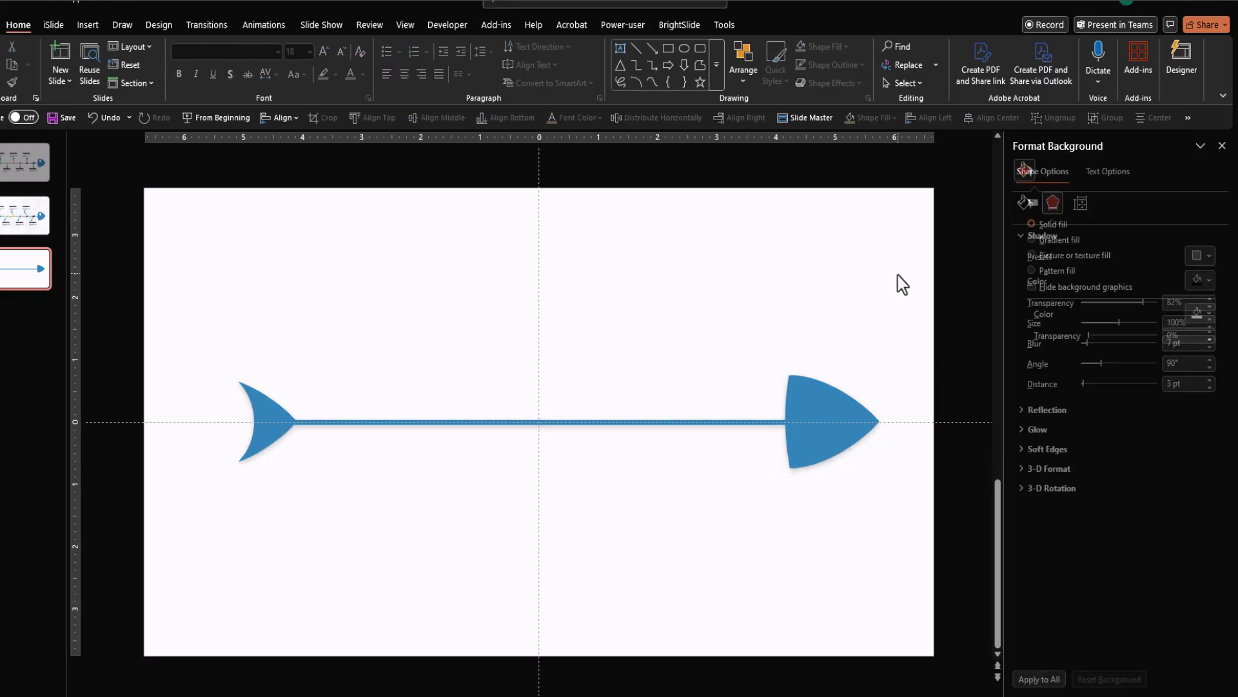
Draw a circle about 0.42" in diameter on the upper back part of the head as the fish's eye.
click(85, 27)
click(258, 84)
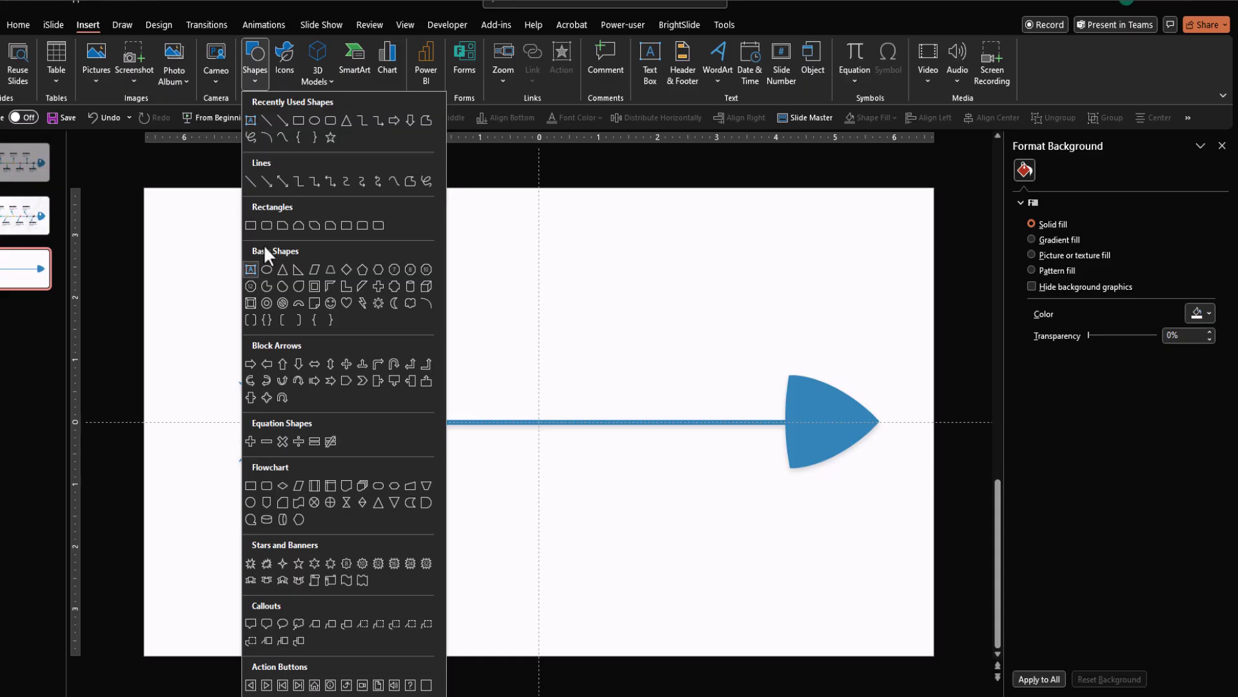
click(266, 268)
drag(796, 381, 810, 399)
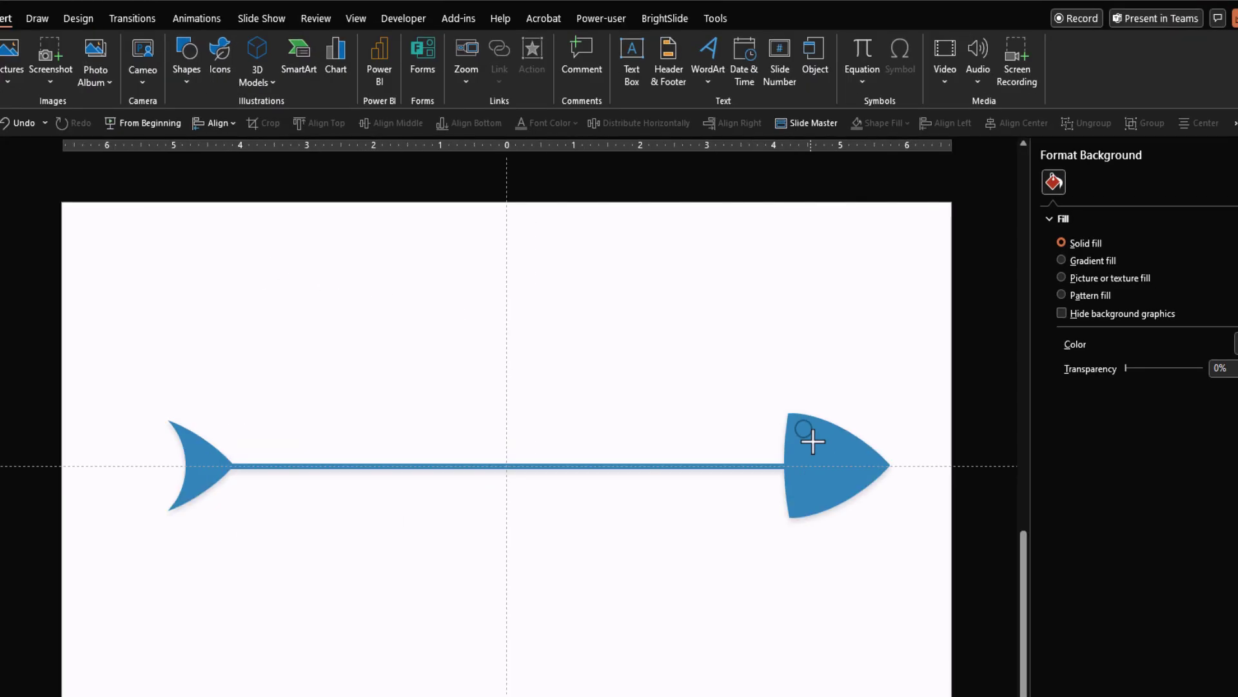
drag(820, 453, 822, 453)
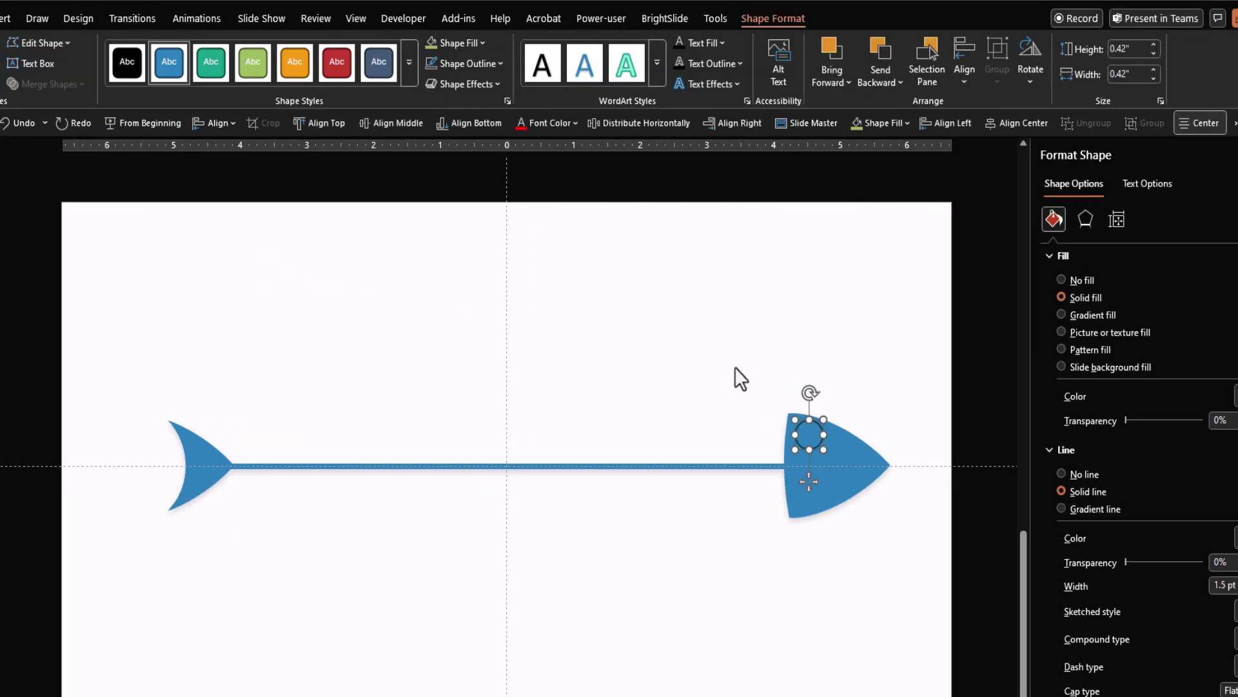
Remove the eye's outline, fill it white, and move it down slightly within the head.
click(431, 62)
click(469, 45)
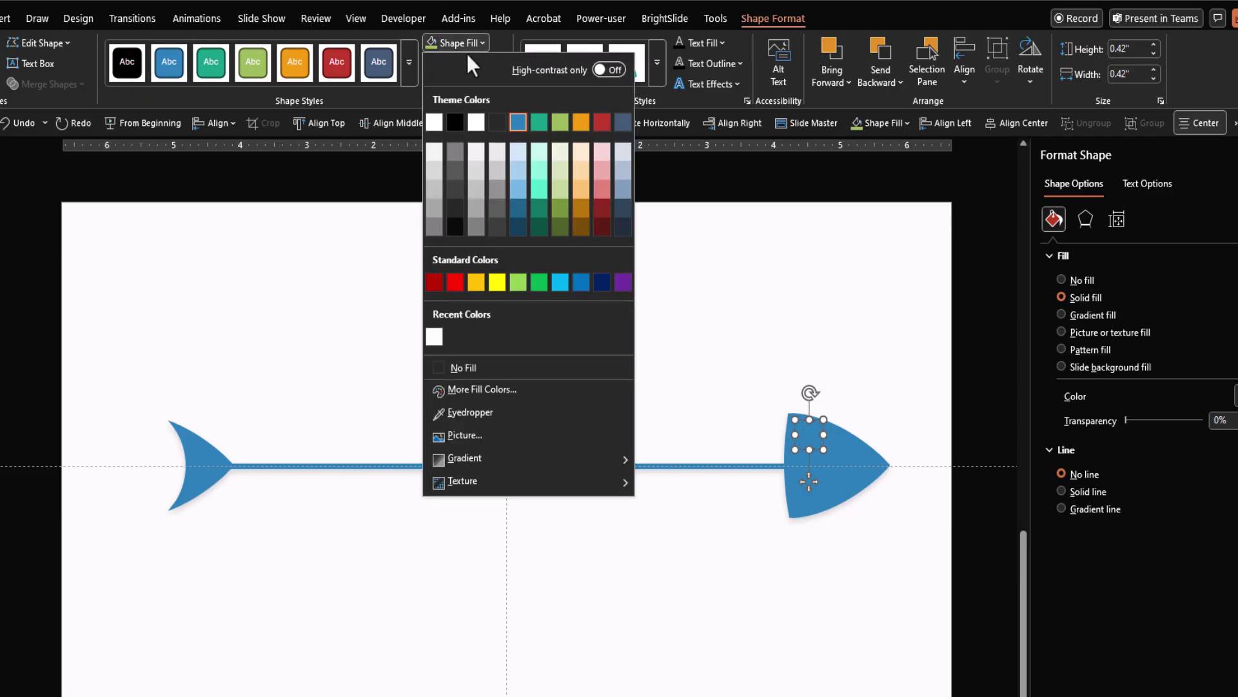
click(434, 122)
drag(807, 434, 809, 440)
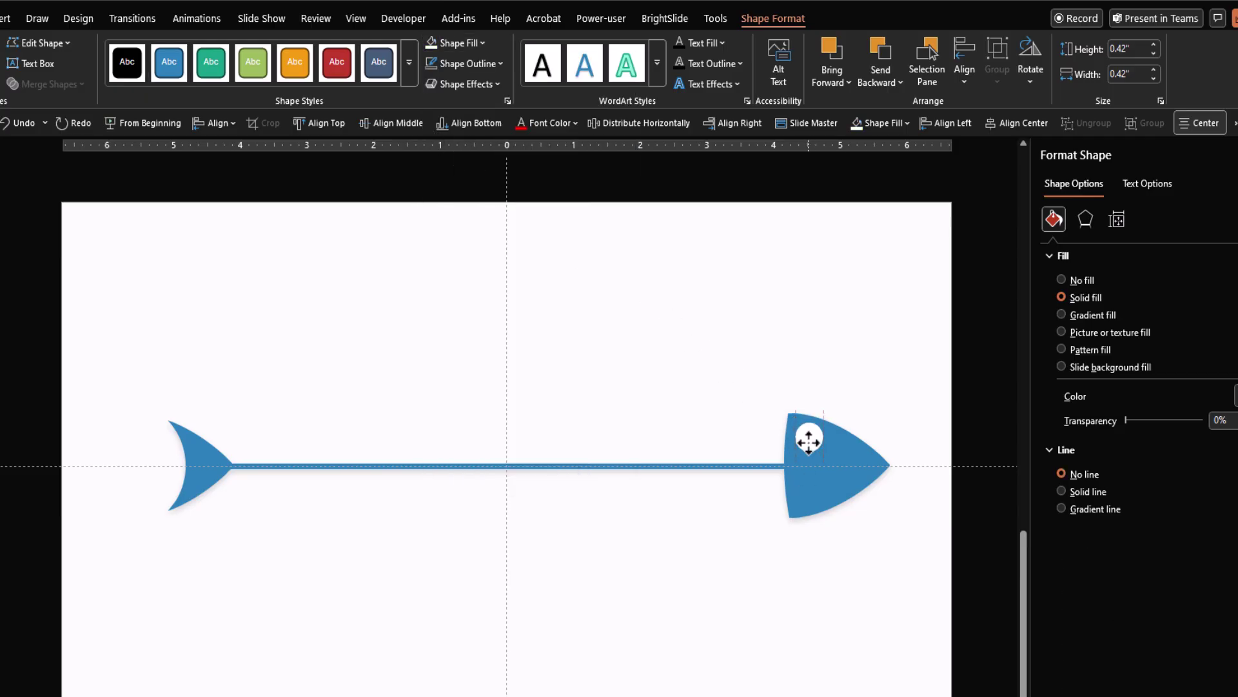
click(678, 374)
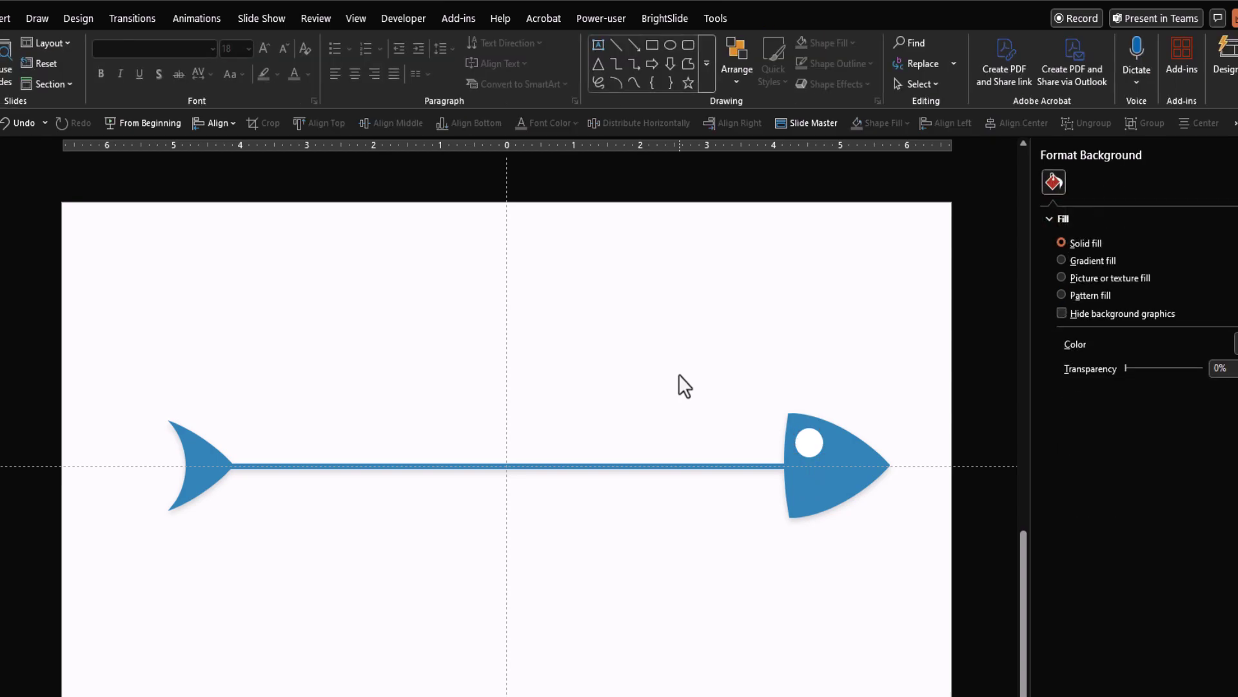
Draw a circle about 0.66" in diameter centred on the spine just beside the tail, and give it a white outline.
click(22, 23)
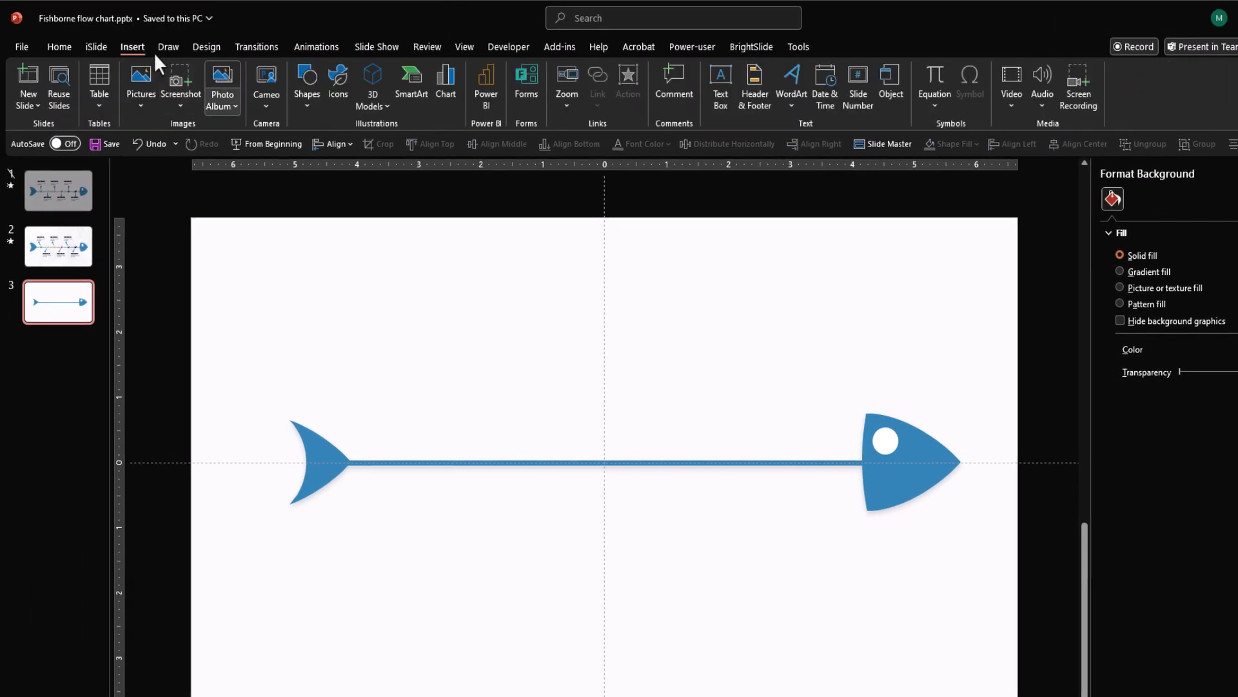
click(307, 109)
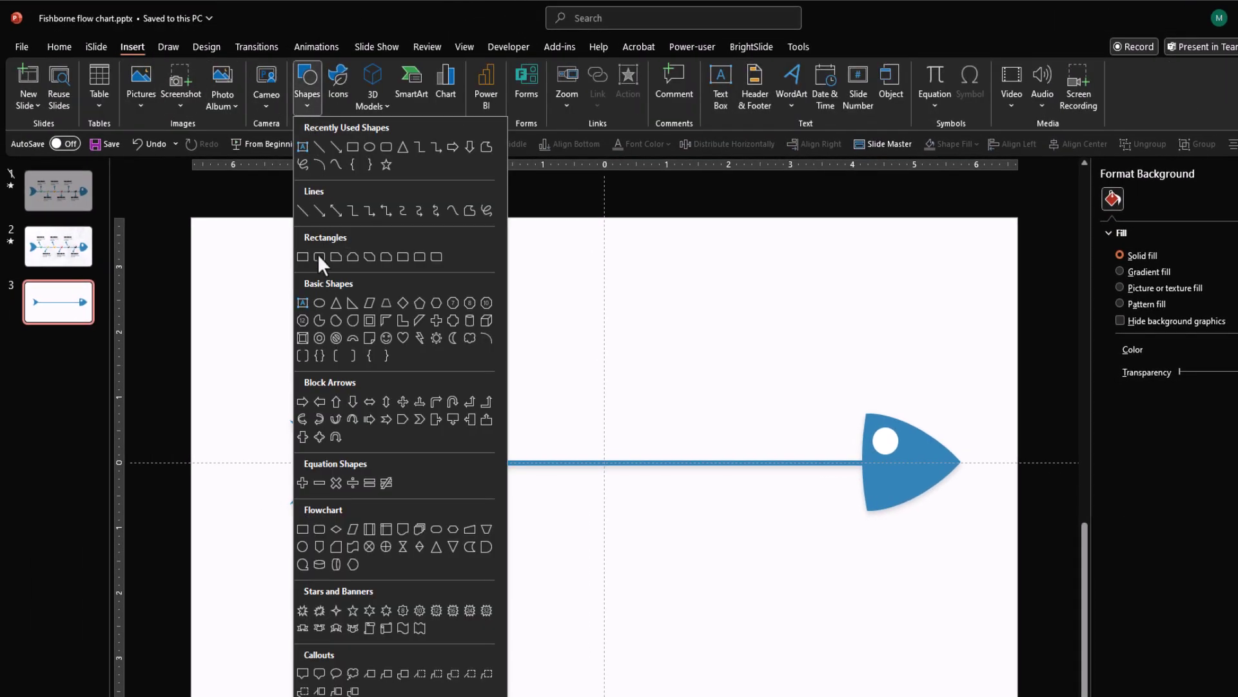
click(320, 303)
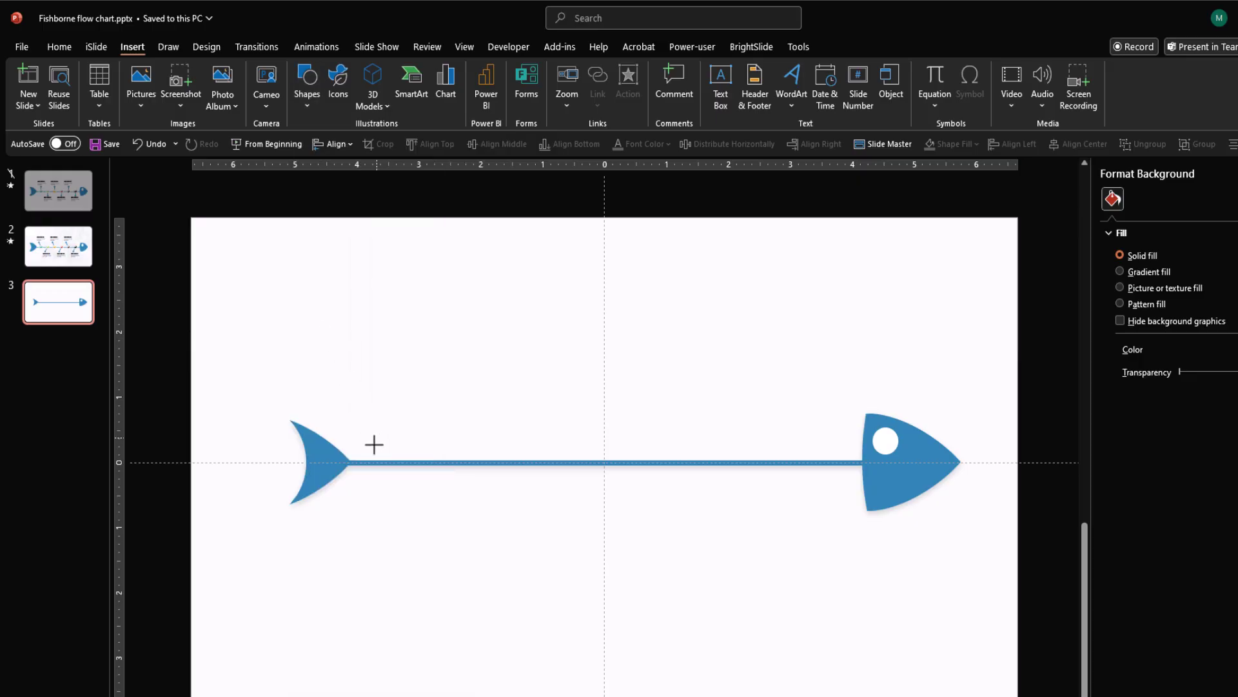
drag(374, 444, 412, 484)
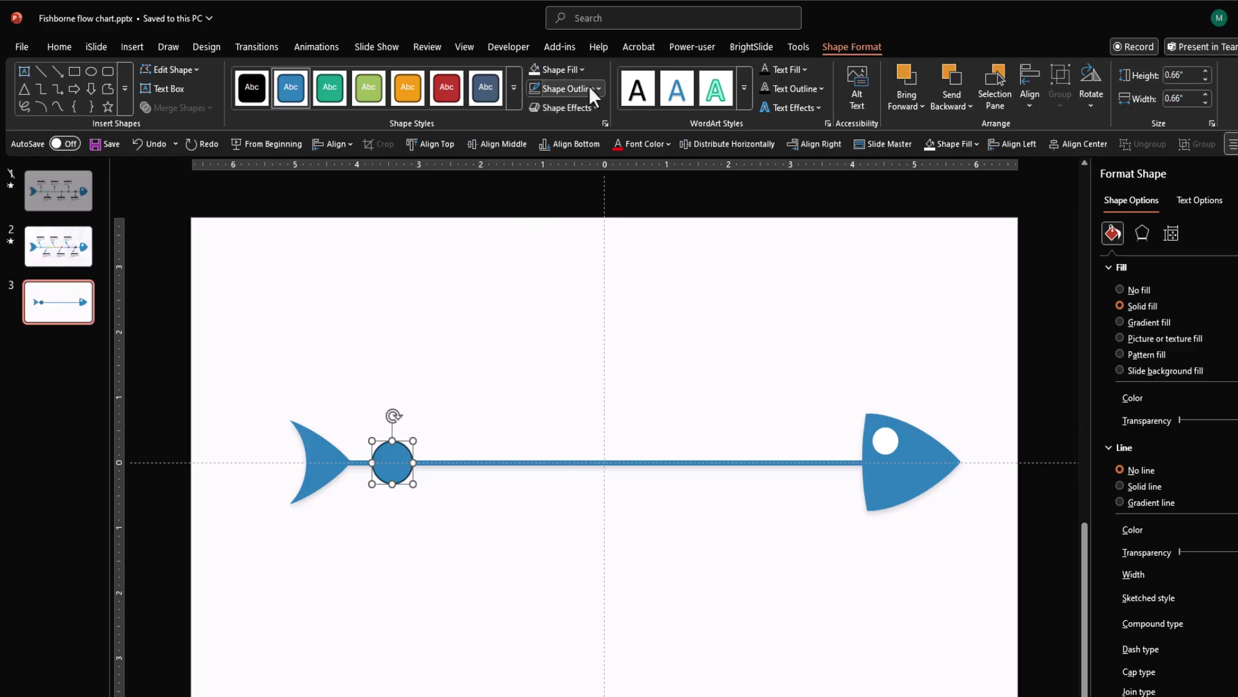
click(588, 89)
click(532, 161)
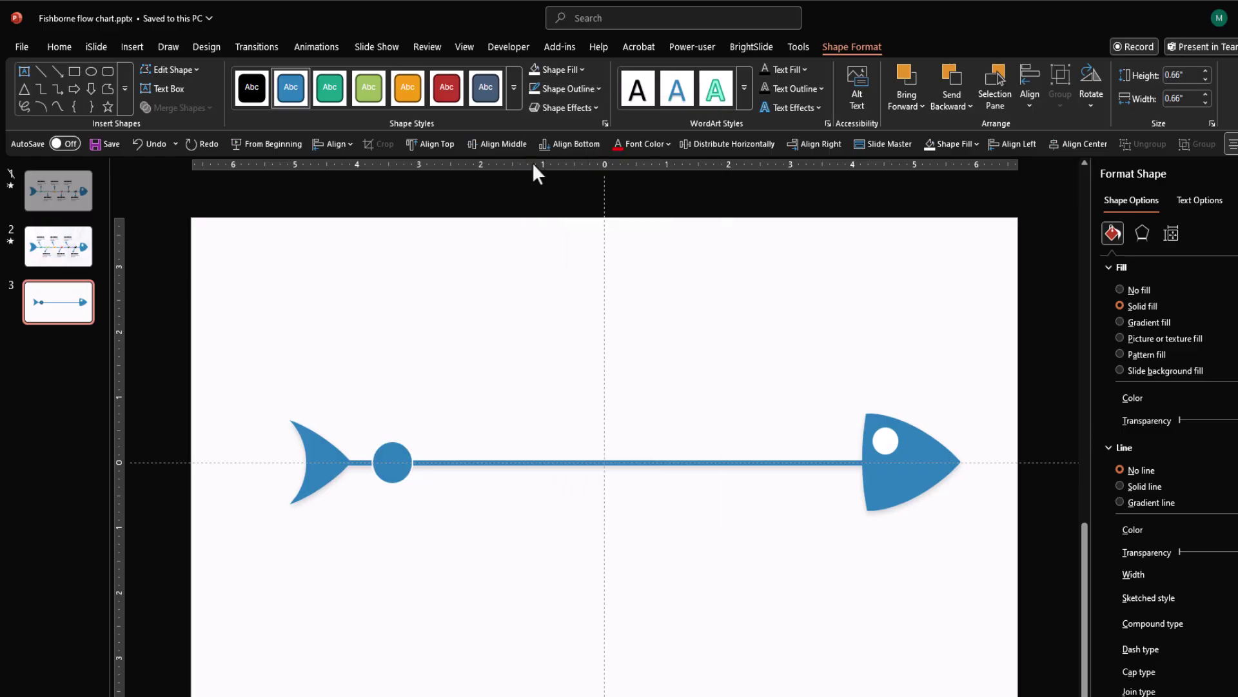
Add the text 01 inside the circle beside the tail.
right_click(387, 455)
click(444, 329)
text(01)
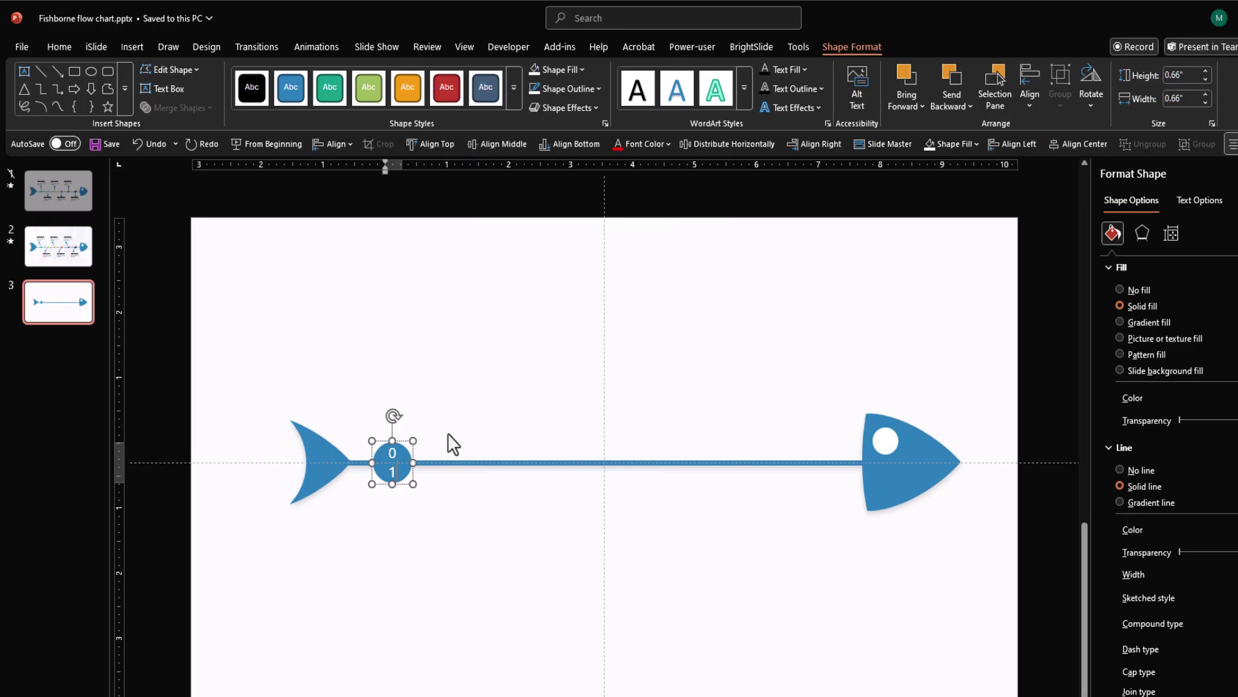
key(Return)
text(1)
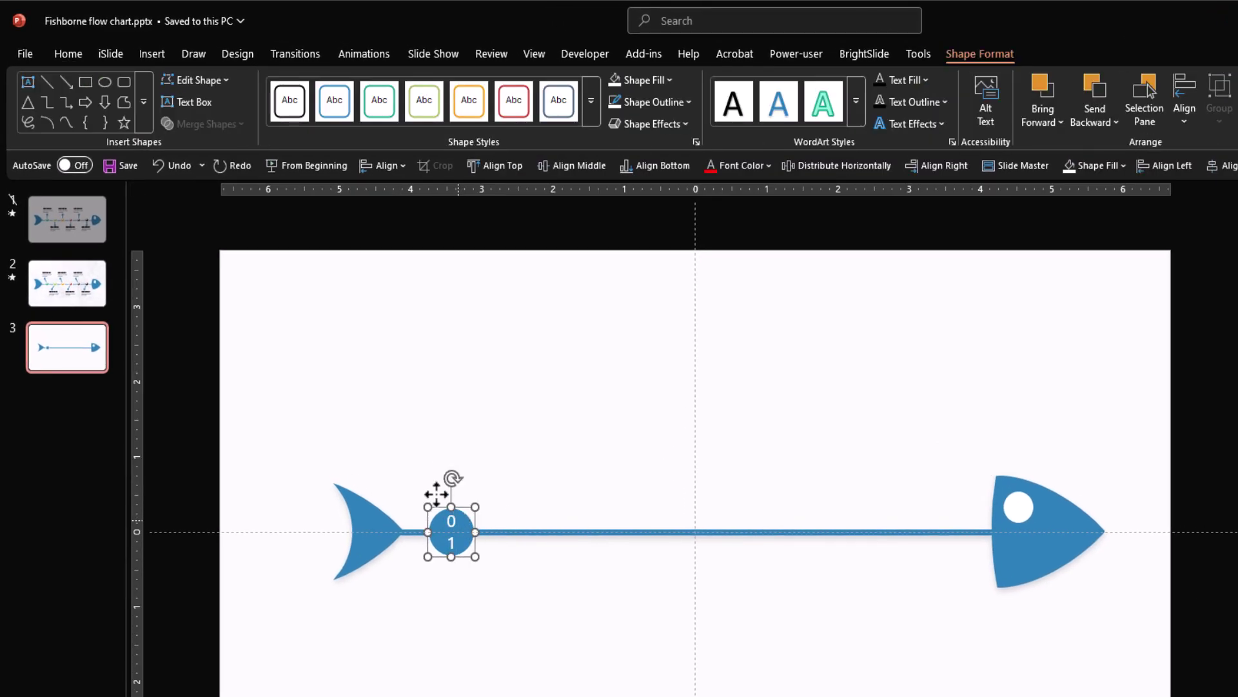
Set the circle's number to the Bebas Neue Bold font at size 24.
click(65, 52)
click(308, 84)
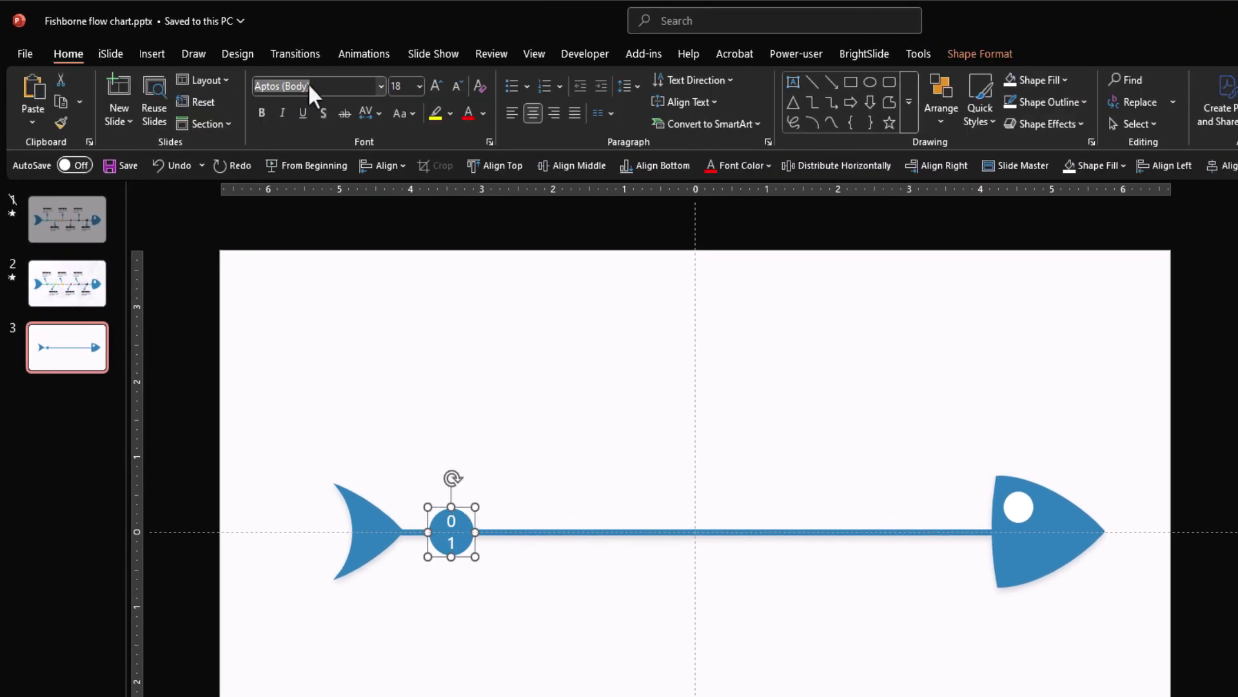
text(Bebas Neue Bold)
key(Return)
click(419, 90)
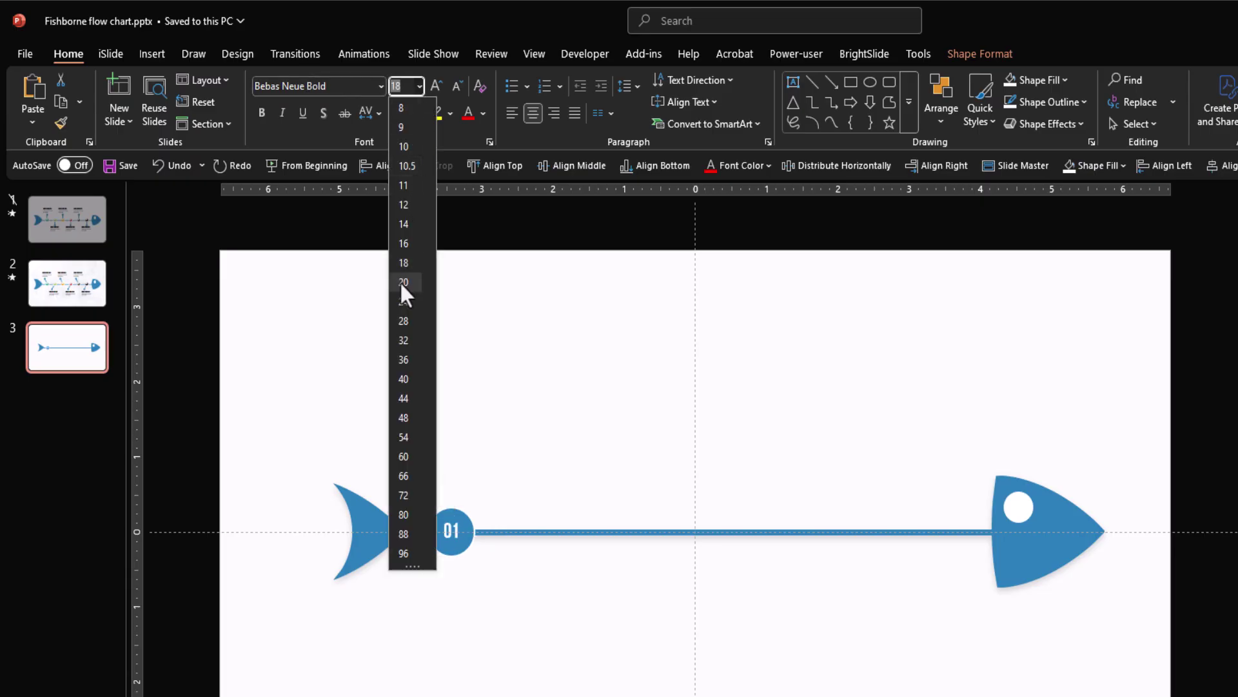
click(402, 301)
Duplicate the numbered circle five times at regular intervals along the spine, and move the last copy closer to the head.
drag(494, 511, 560, 534)
key(ctrl+d)
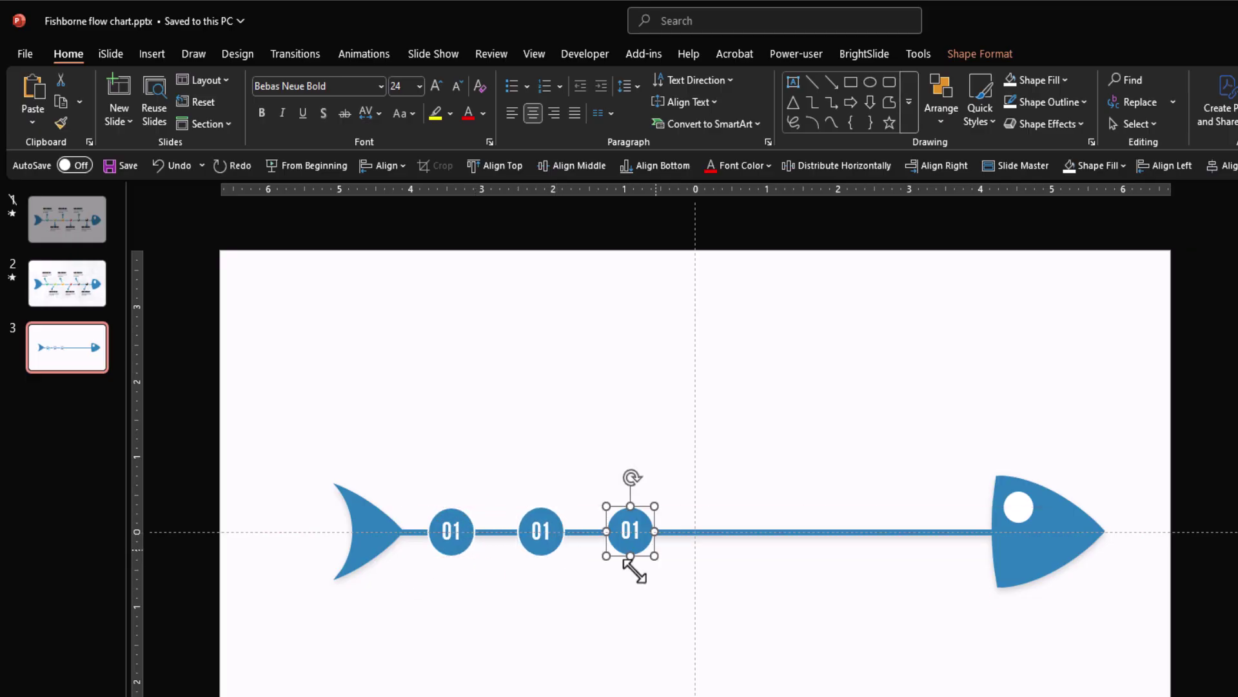
key(ctrl+d)
key(ctrl+d)
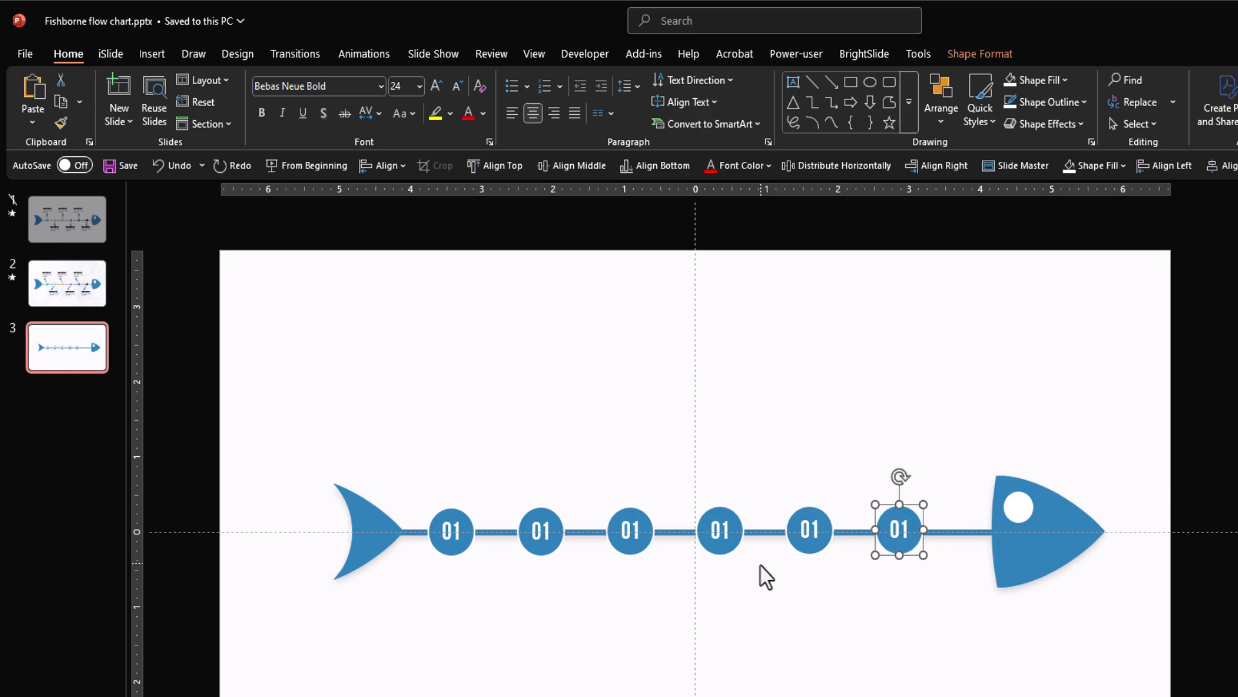
drag(901, 550, 941, 550)
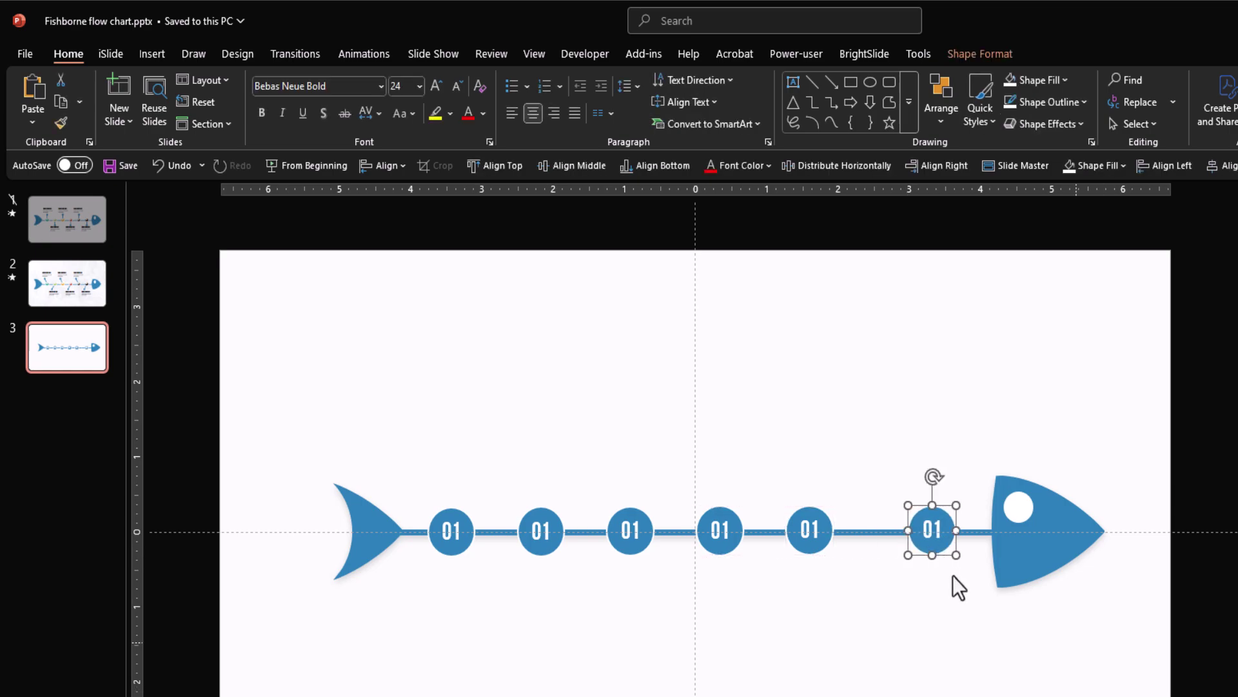
Select all six numbered circles and distribute them horizontally along the spine.
drag(966, 599, 415, 459)
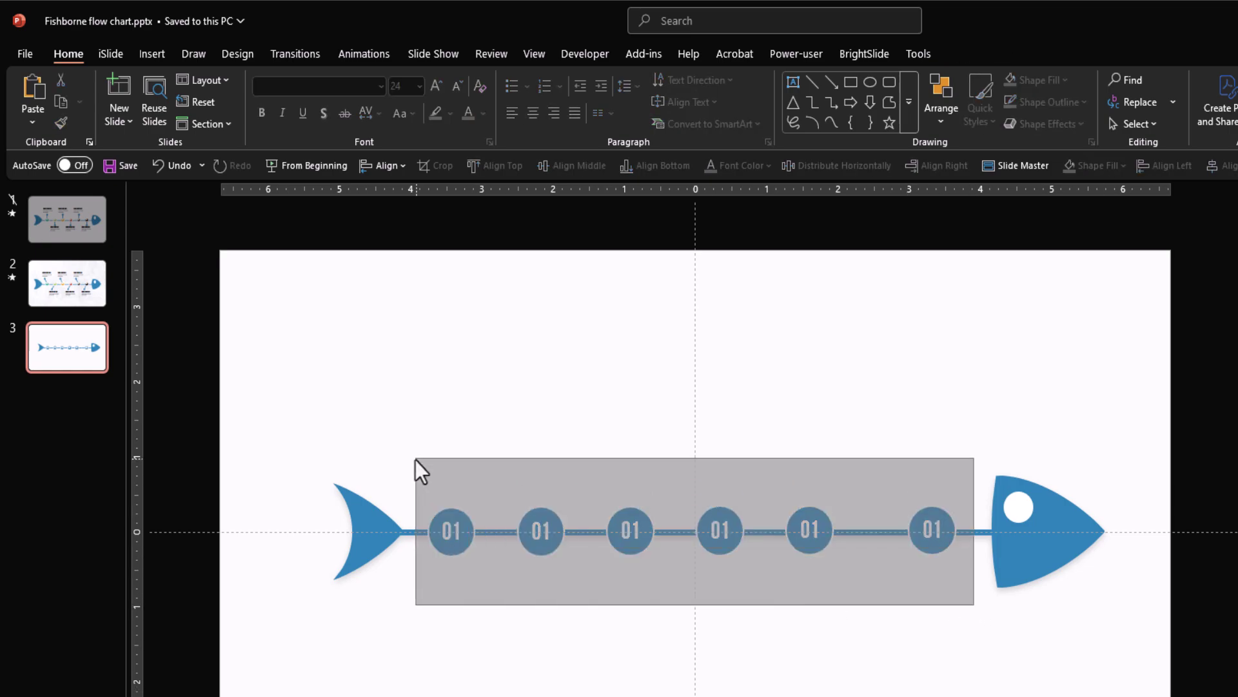
click(958, 54)
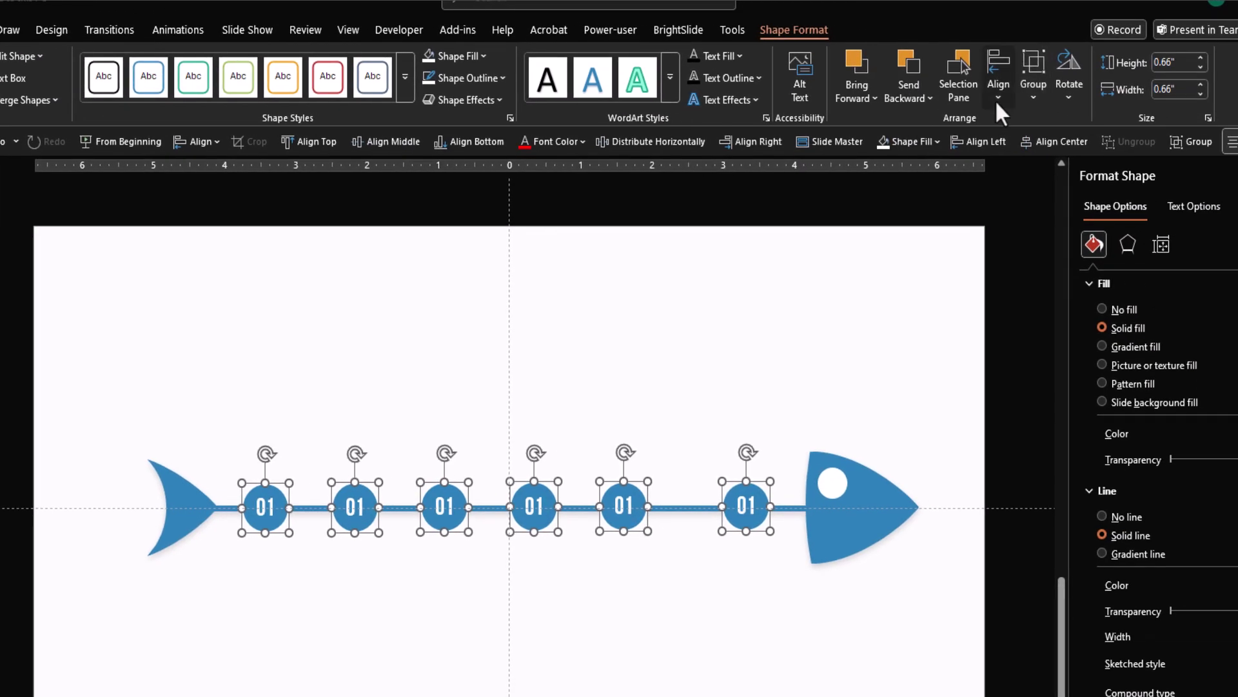
click(1000, 97)
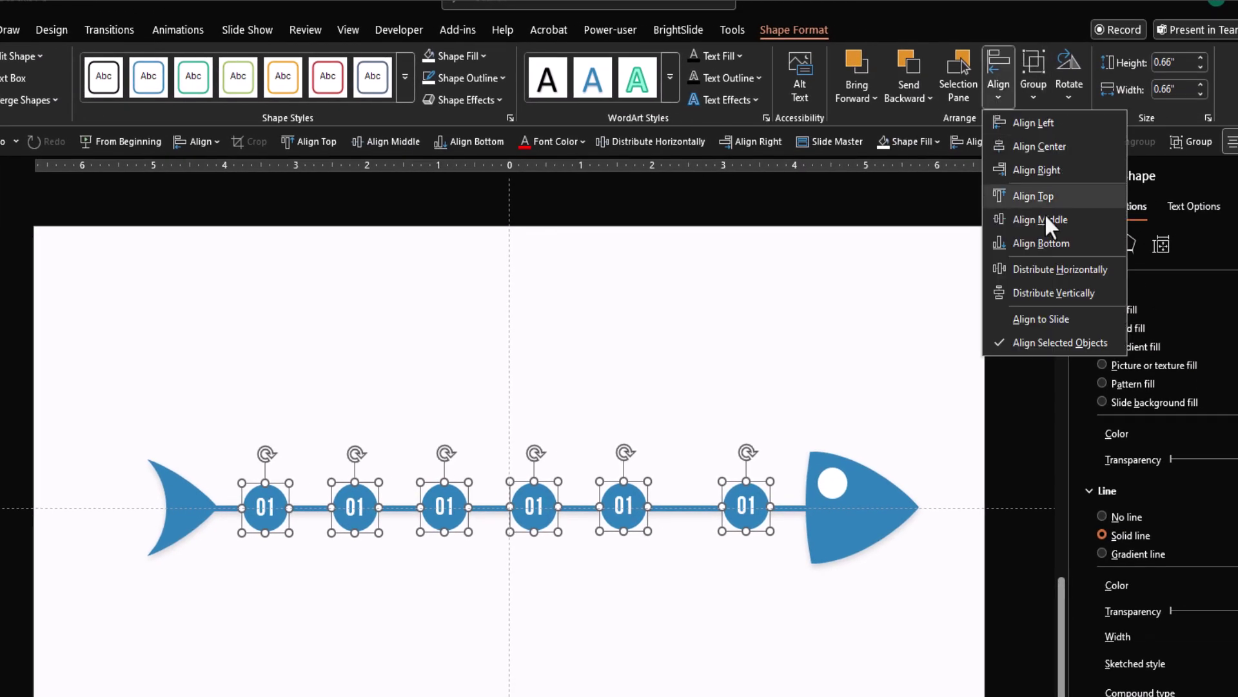
click(1070, 269)
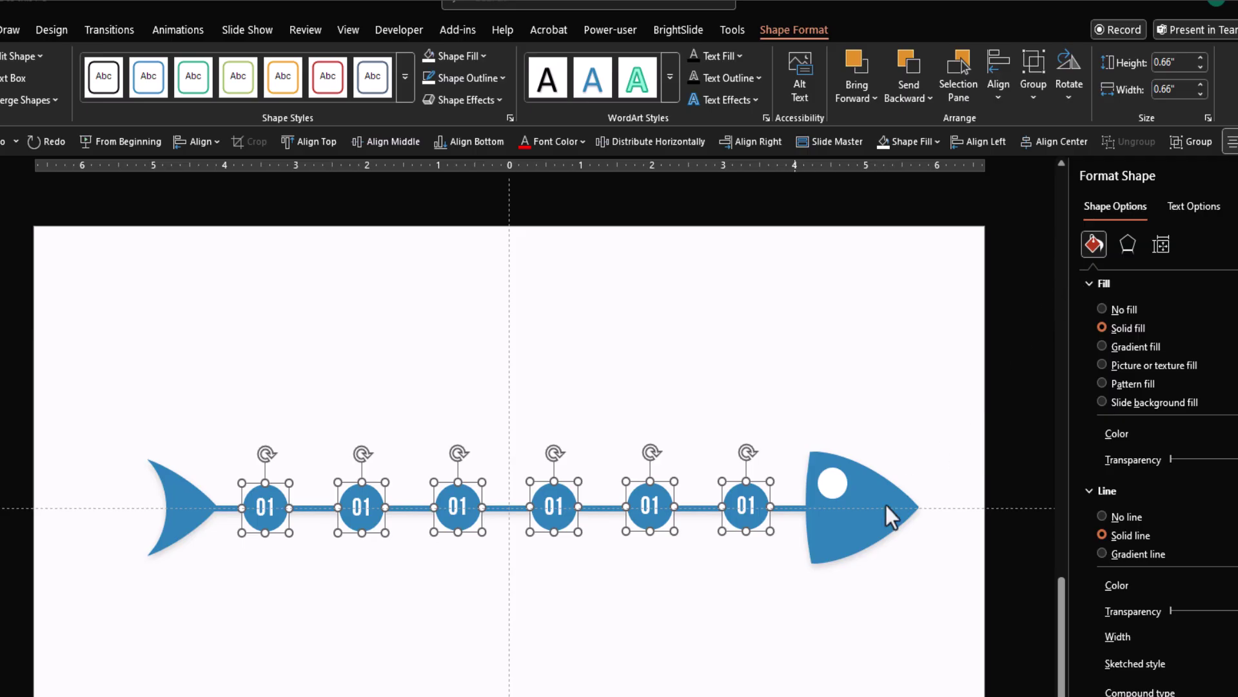
click(788, 628)
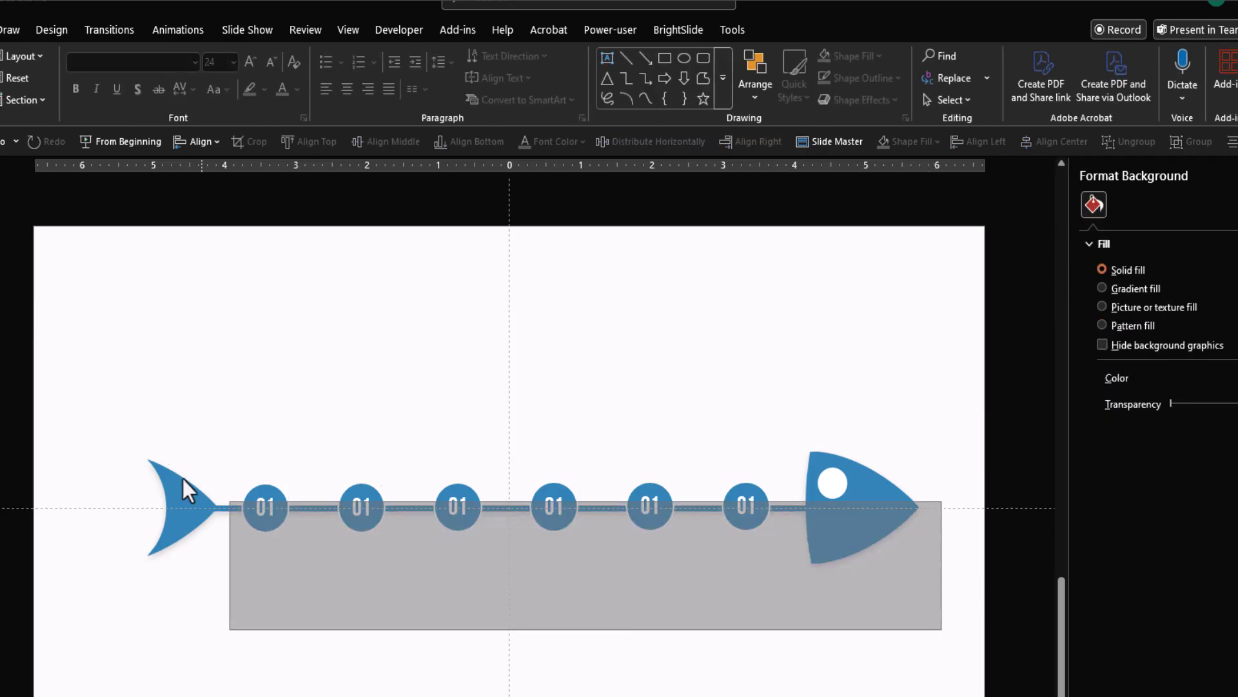